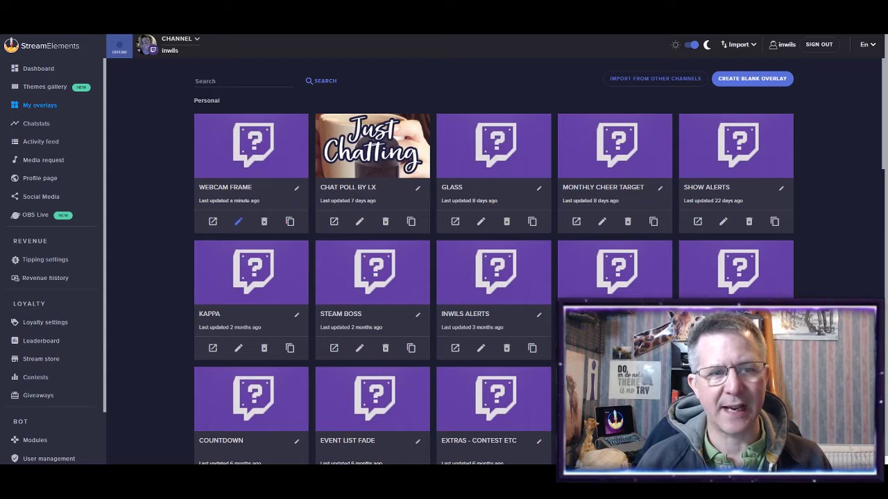
# Step: Look over the existing Webcam Frame overlay in the overlay editor and return to the overlay list
pyautogui.click(238, 222)
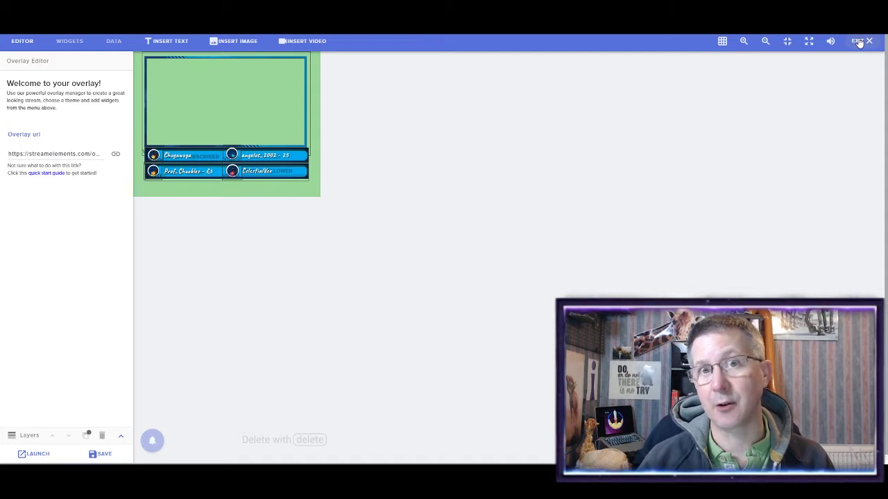
pyautogui.click(858, 42)
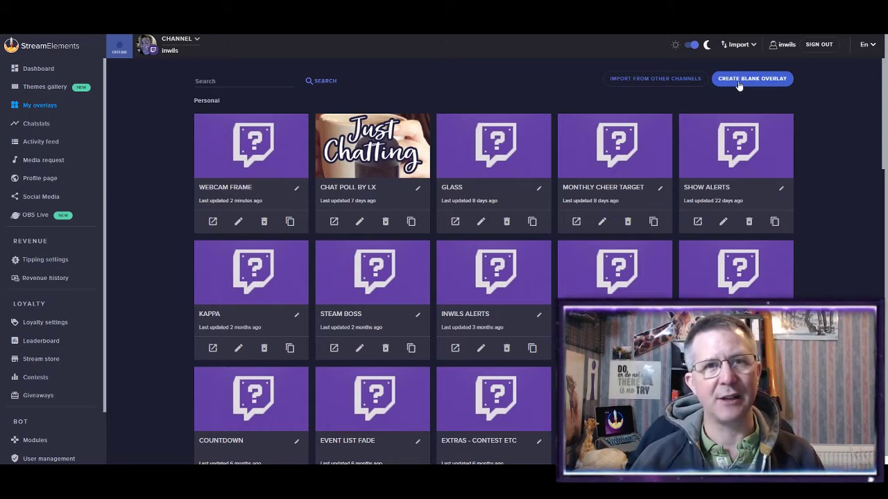
# Step: Start a new blank overlay and name it "TEST webcam Frame"
pyautogui.click(739, 84)
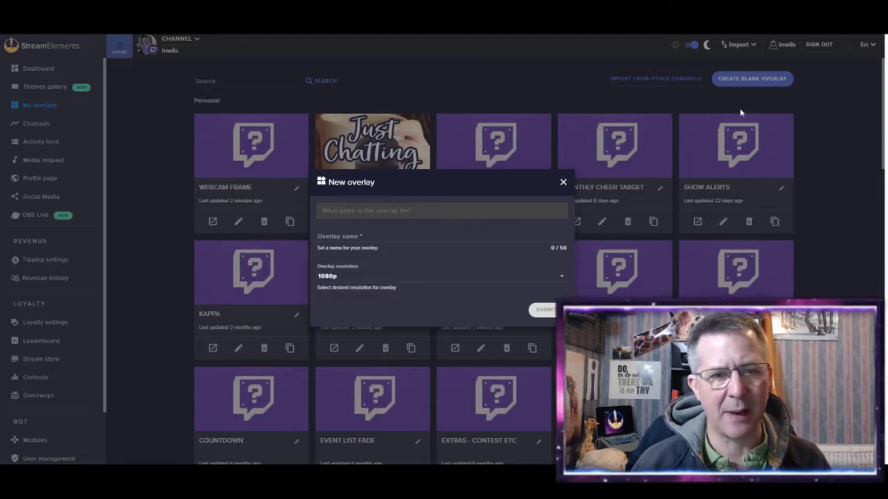
pyautogui.click(368, 236)
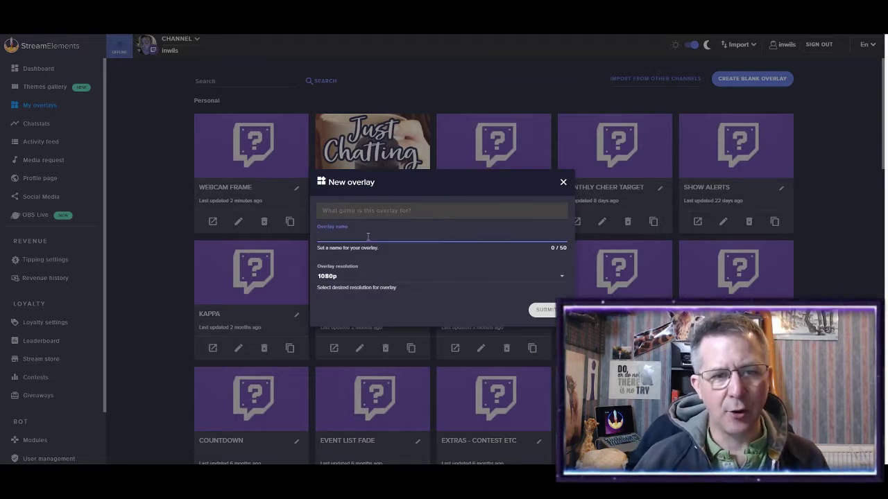
pyautogui.write('TE')
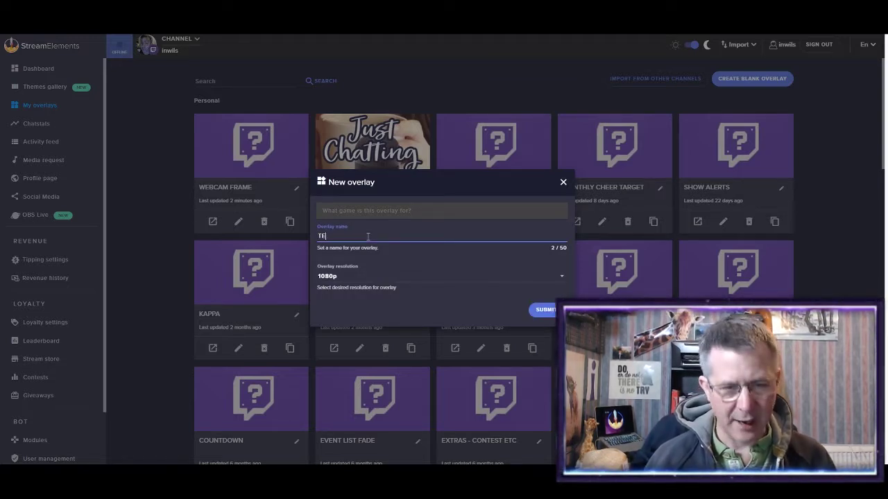
pyautogui.write('ST web')
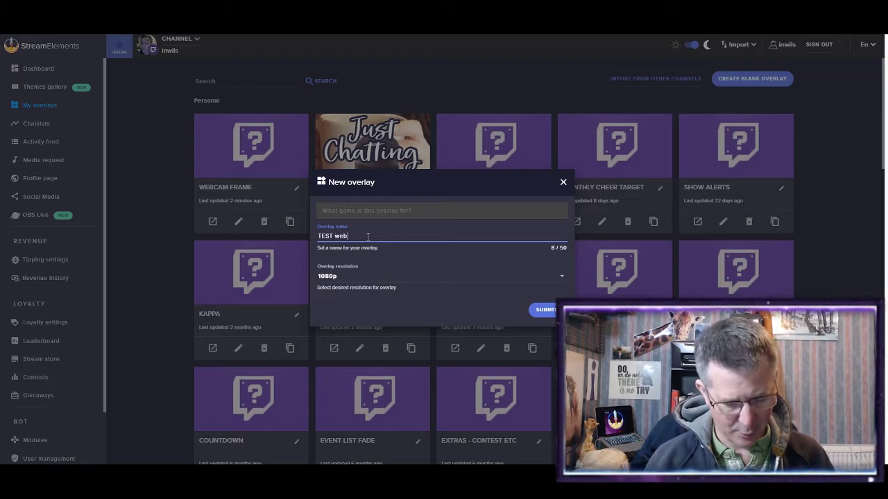
pyautogui.write('camfr')
pyautogui.press('BackSpace')
pyautogui.press('BackSpace')
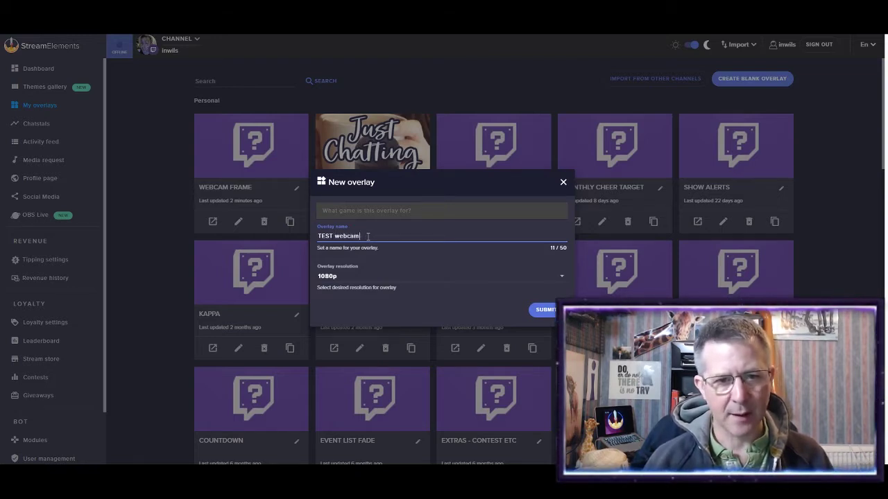
pyautogui.write('Frame')
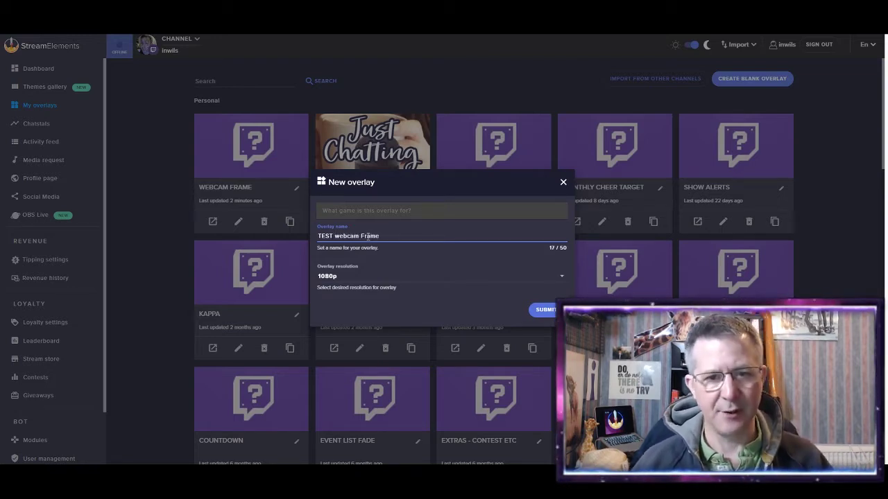
# Step: Keep the new overlay's resolution at 1080p and create it
pyautogui.click(362, 280)
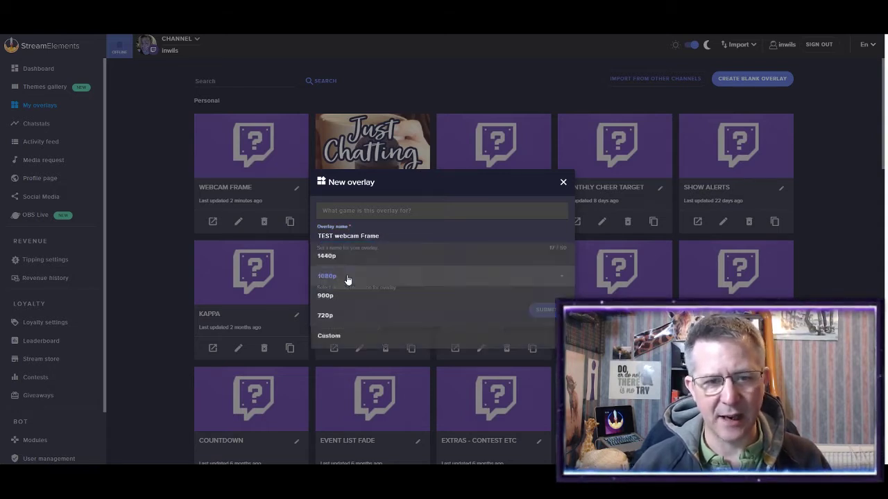
pyautogui.click(339, 285)
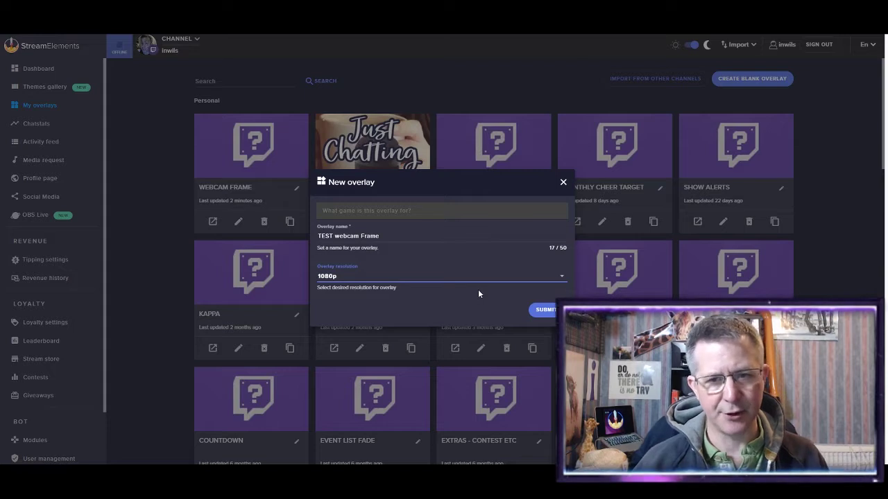
pyautogui.click(559, 279)
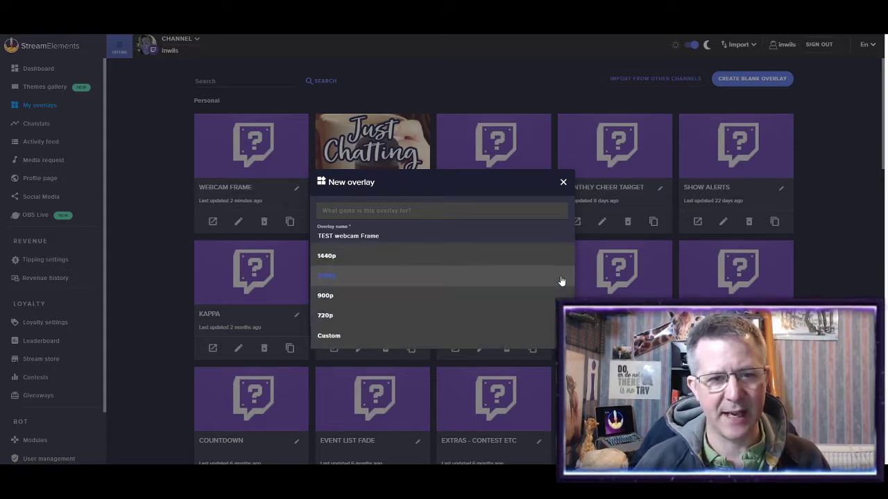
pyautogui.click(501, 281)
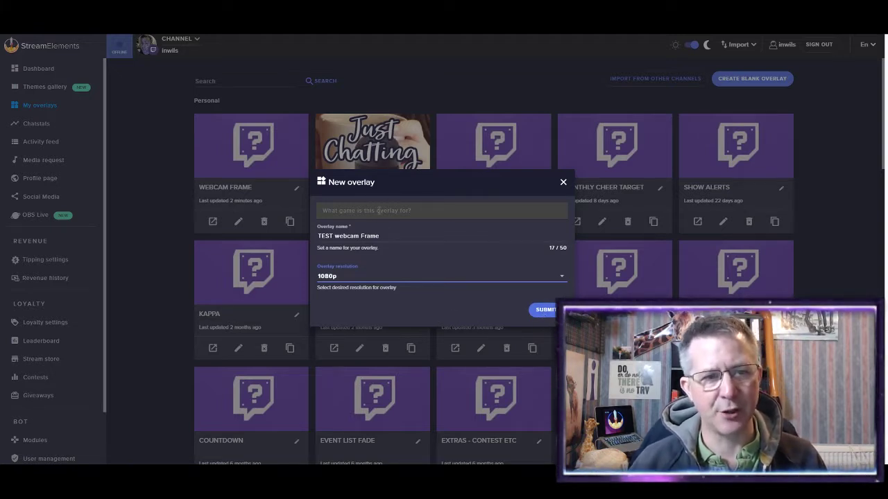
pyautogui.click(544, 310)
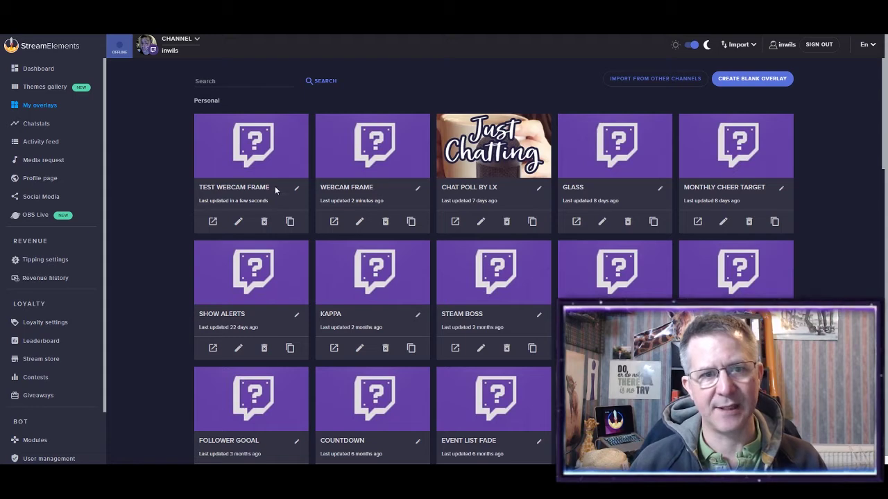
# Step: Browse the themes gallery and preview the in-game scene of the Trigon Static Super Theme
pyautogui.scroll(-3, 520, 319)
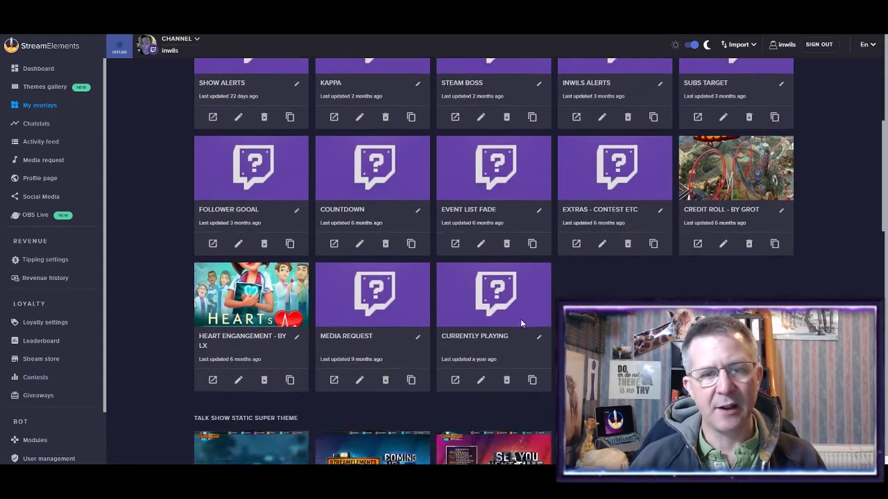
pyautogui.scroll(3, 520, 319)
pyautogui.click(39, 88)
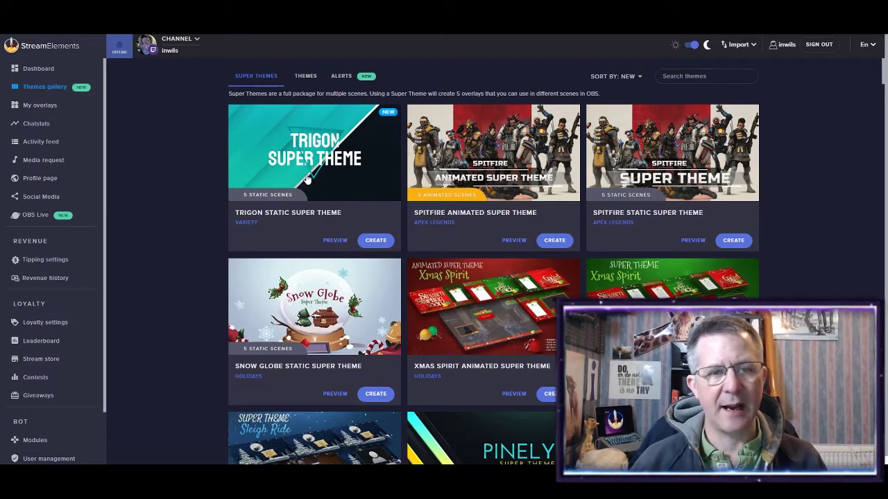
pyautogui.click(330, 242)
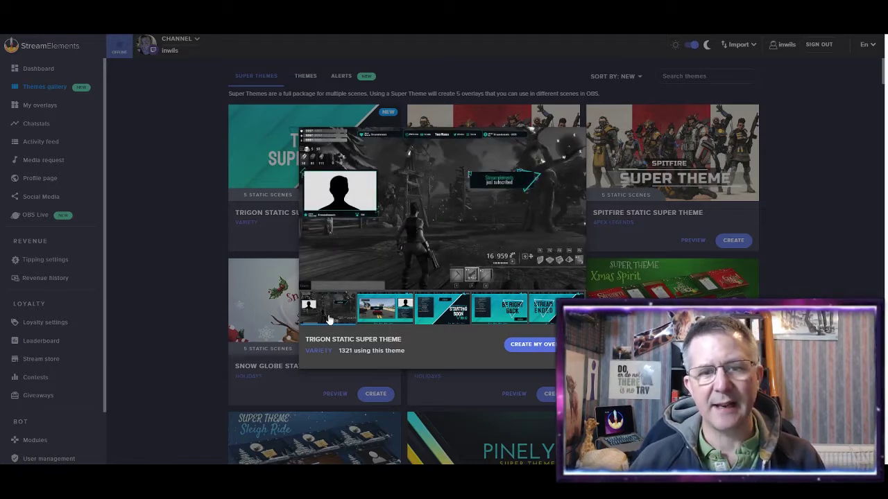
pyautogui.click(387, 215)
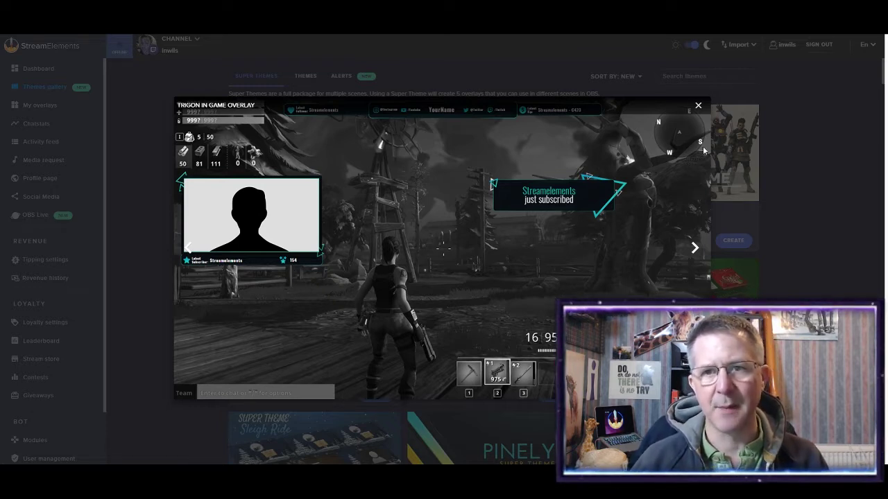
pyautogui.click(698, 107)
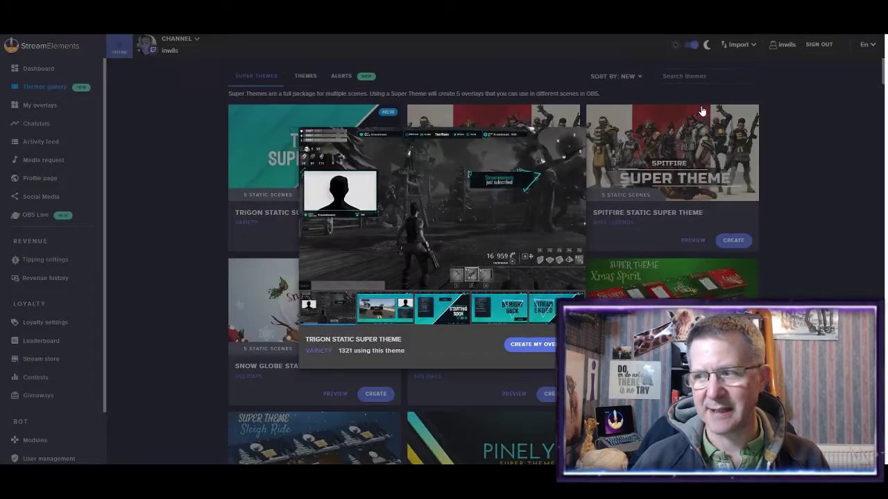
# Step: Create overlays from the Trigon Static Super Theme under the name "TEST Overlay"
pyautogui.click(529, 347)
pyautogui.click(340, 336)
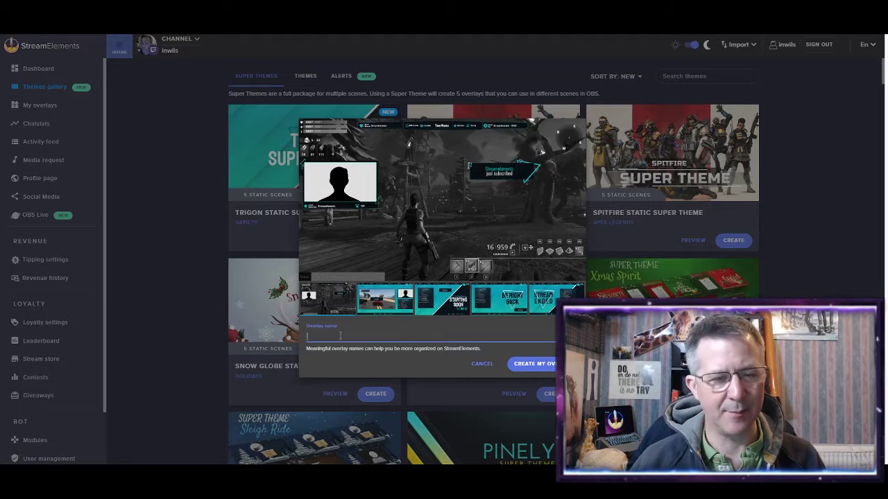
pyautogui.write('TEST')
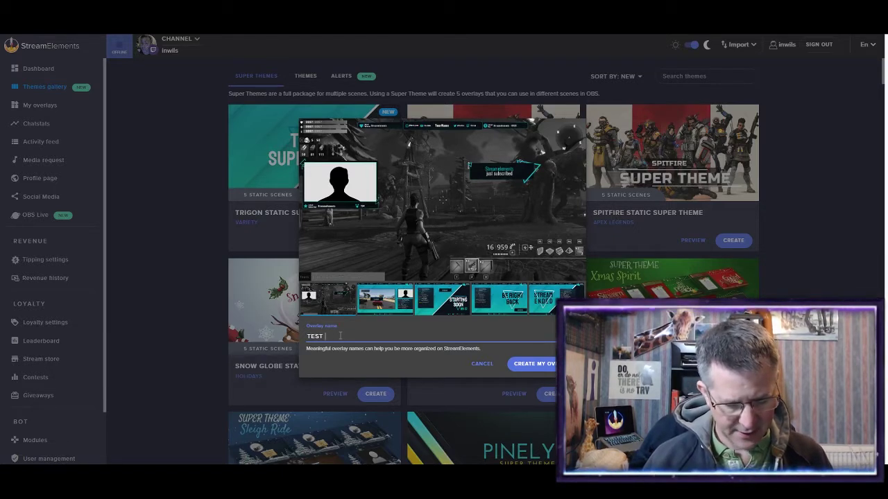
pyautogui.write(' Overlay')
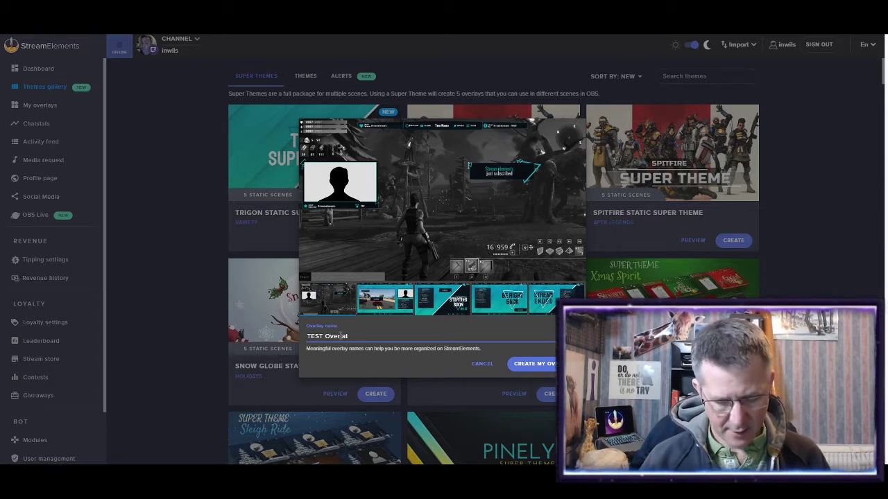
pyautogui.click(534, 365)
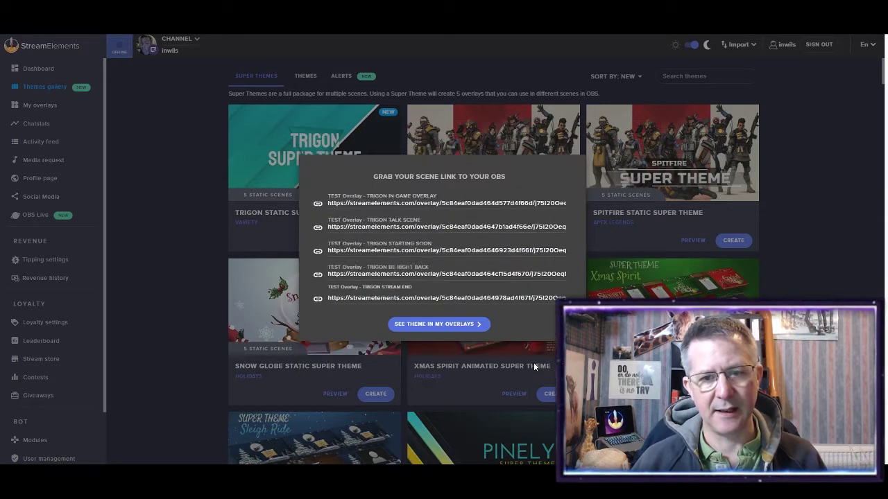
# Step: Find the new Trigon theme among the saved overlays and open its In Game Overlay in the editor
pyautogui.click(446, 323)
pyautogui.scroll(-7, 446, 323)
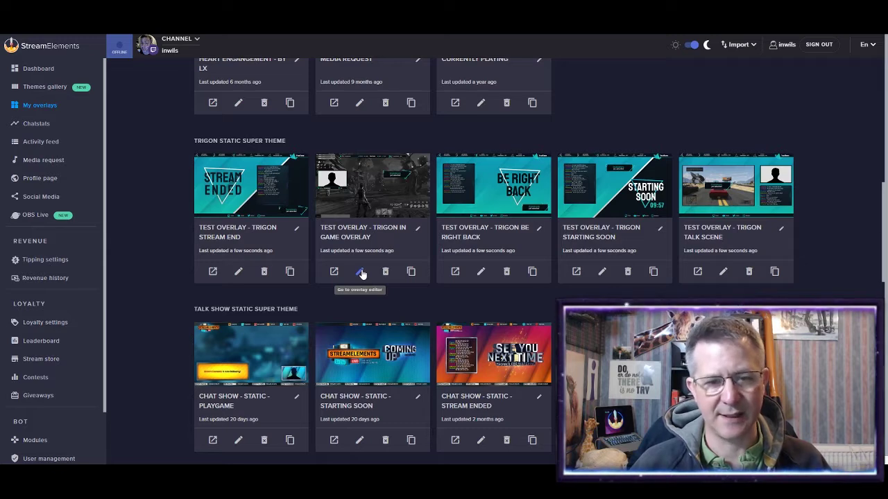
pyautogui.click(360, 273)
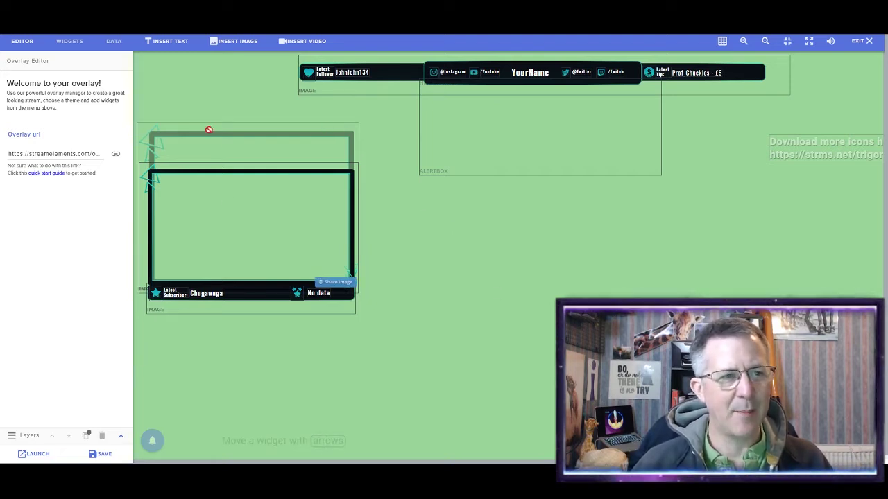
# Step: Shift the CAM FRAME 16-9 image slightly to the left on the canvas
pyautogui.click(486, 162)
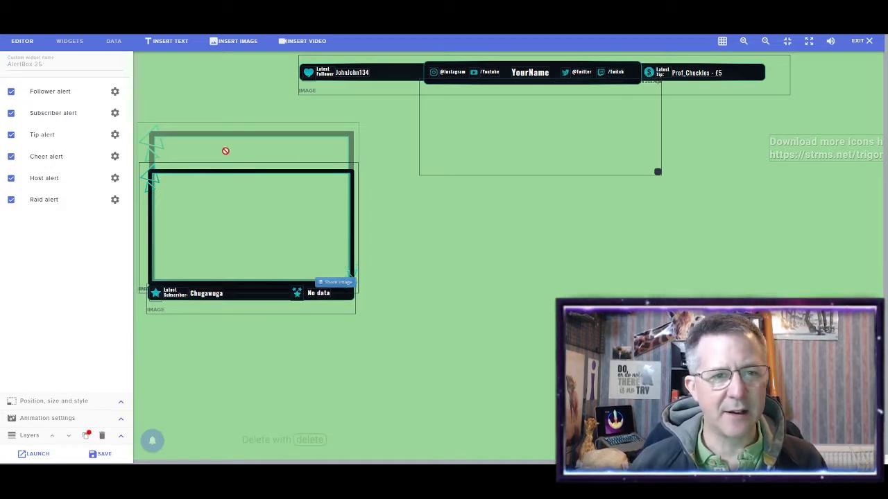
pyautogui.click(216, 186)
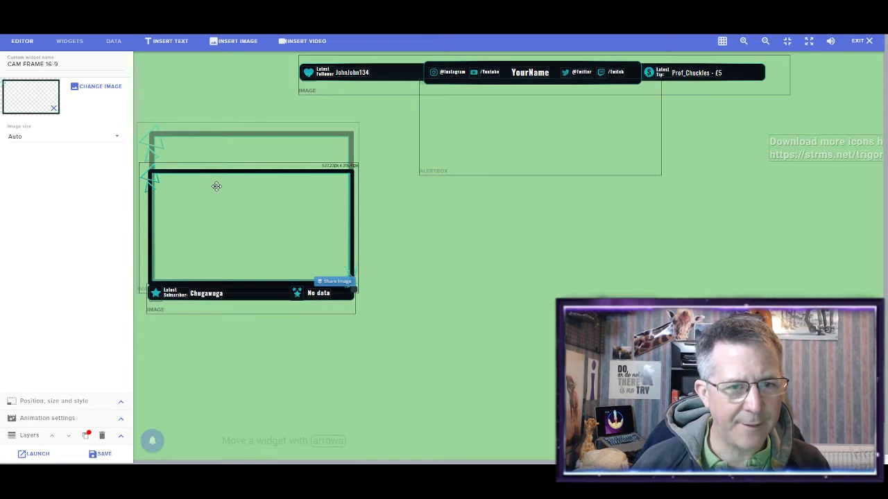
pyautogui.moveTo(216, 186)
pyautogui.mouseDown()
pyautogui.moveTo(237, 188)
pyautogui.moveTo(217, 188)
pyautogui.mouseUp()
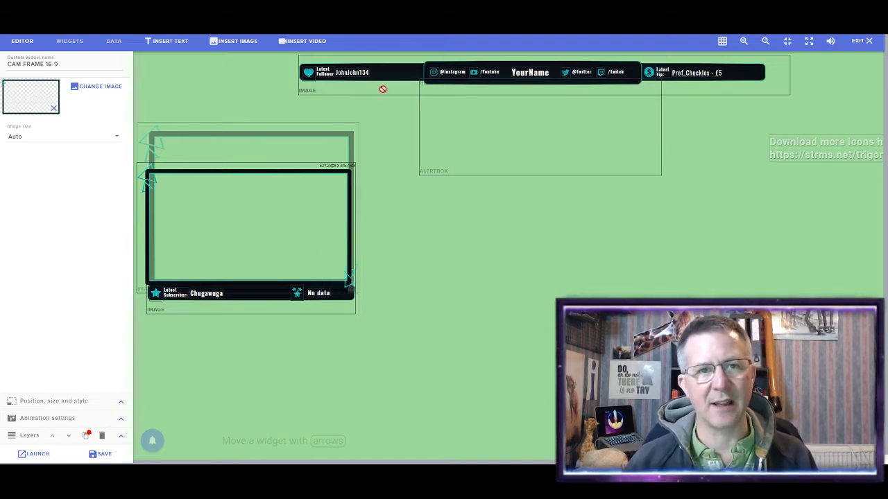
# Step: Delete the alert box and the "Download more icons" text from the overlay
pyautogui.click(458, 130)
pyautogui.press('Delete')
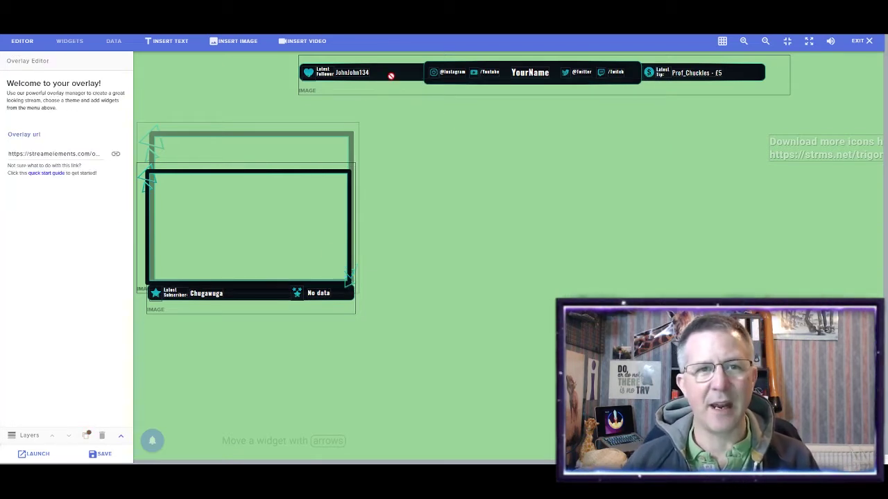
pyautogui.click(386, 76)
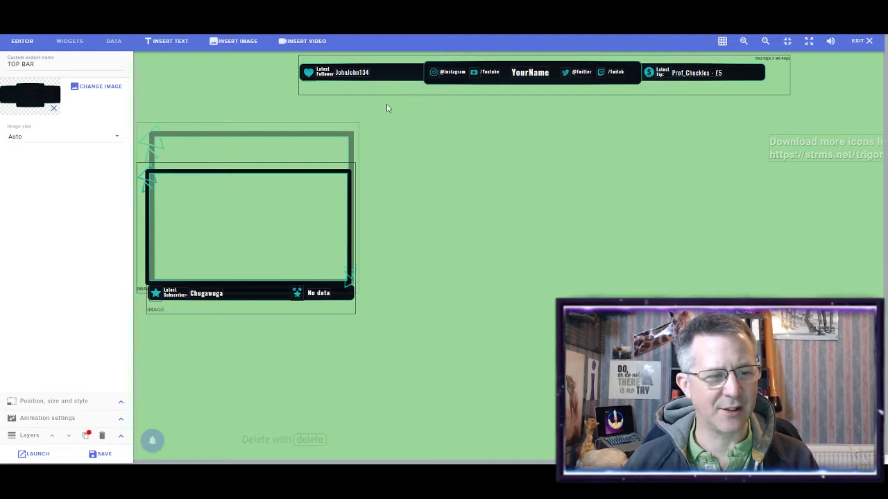
pyautogui.click(805, 126)
pyautogui.press('Delete')
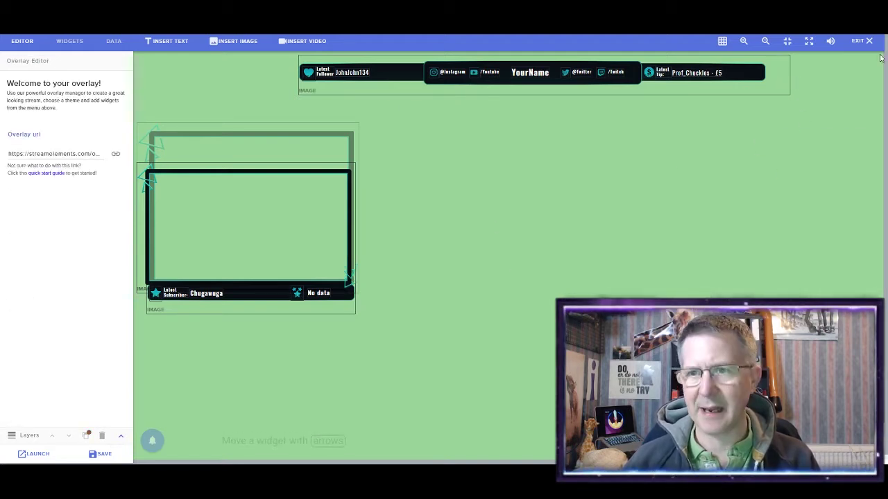
# Step: Delete the header bar's background images, the YourName text, and the YouTube and Instagram items from the overlay
pyautogui.click(787, 41)
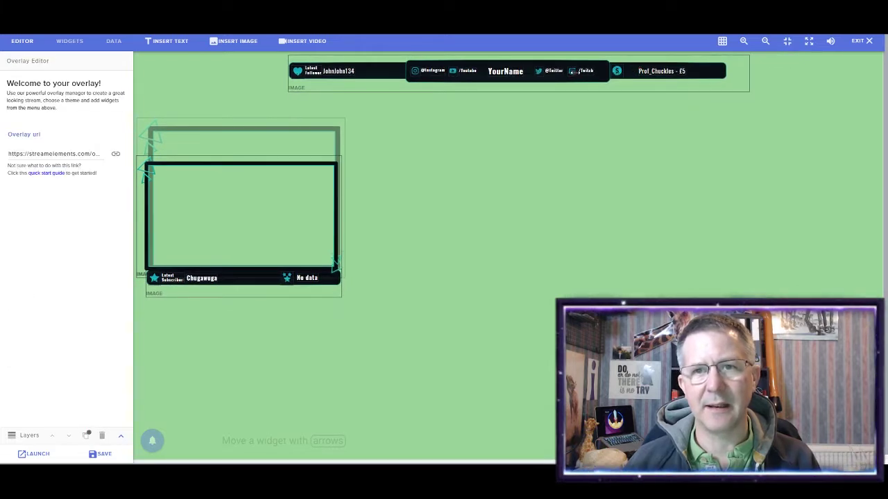
pyautogui.click(516, 72)
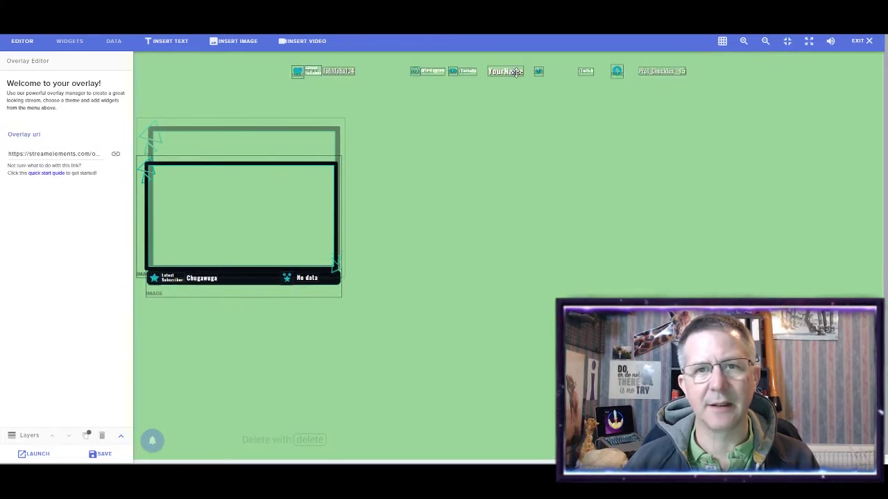
pyautogui.press('Delete')
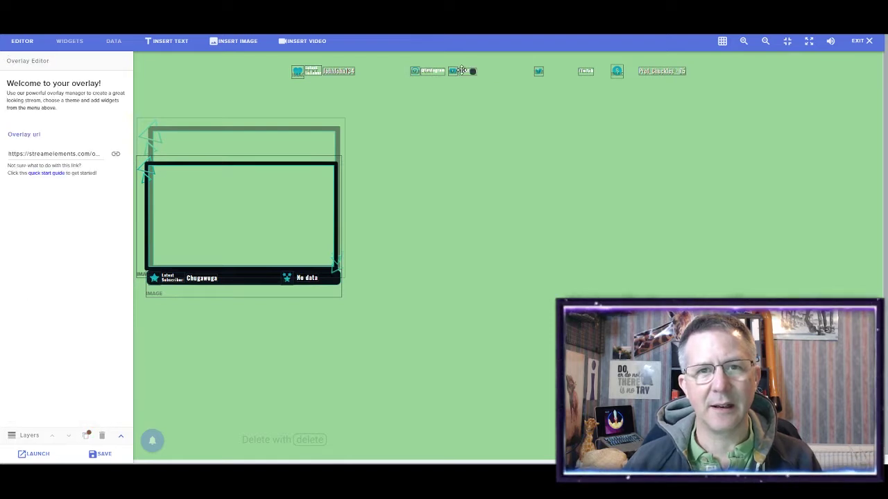
pyautogui.click(462, 71)
pyautogui.press('Delete')
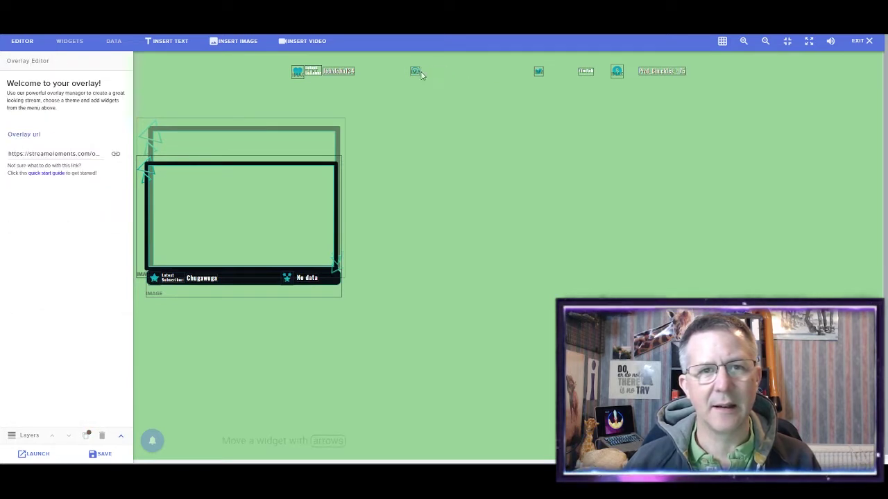
pyautogui.click(415, 71)
pyautogui.press('Delete')
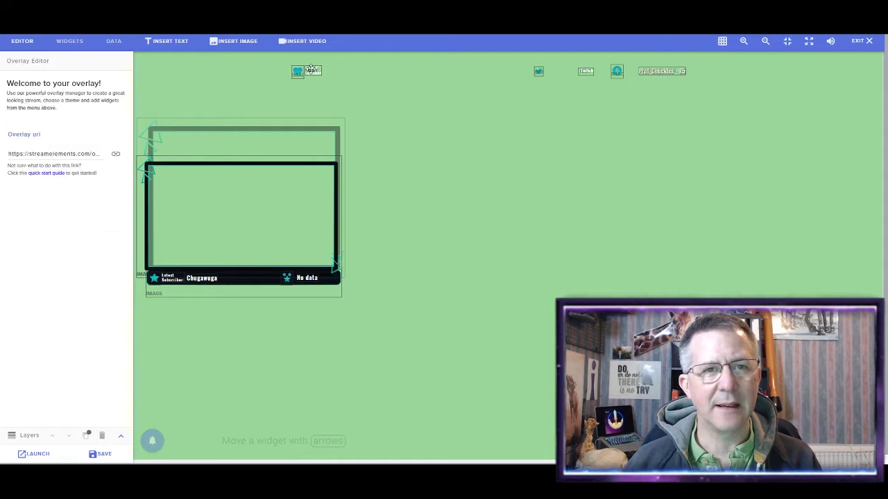
# Step: Delete the Latest Follower label and its heart icon from the overlay's header
pyautogui.click(311, 70)
pyautogui.press('Delete')
pyautogui.click(298, 72)
pyautogui.press('Delete')
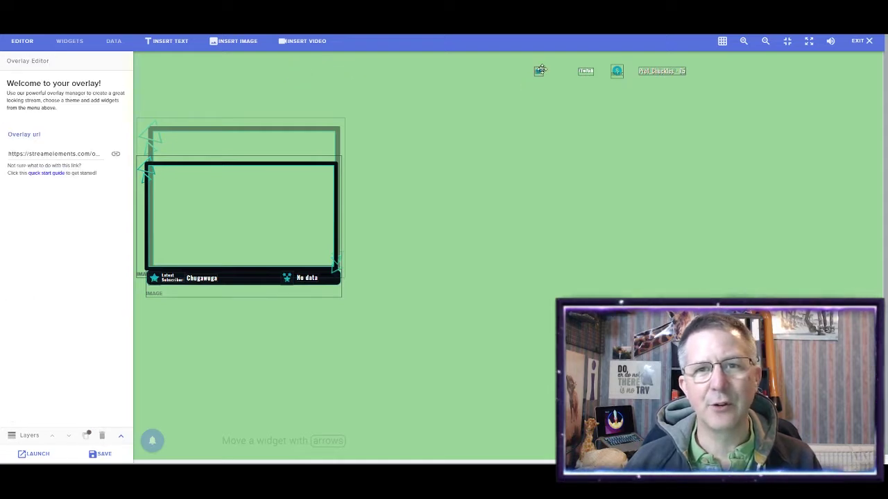
# Step: Delete the remaining Twitter, Twitch and latest tip items from the overlay's header
pyautogui.click(540, 70)
pyautogui.press('Delete')
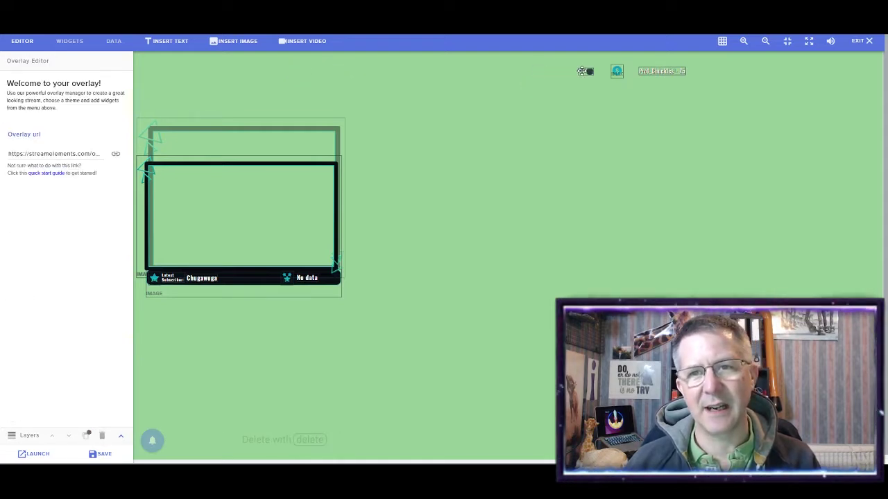
pyautogui.click(584, 71)
pyautogui.press('Delete')
pyautogui.click(616, 71)
pyautogui.press('Delete')
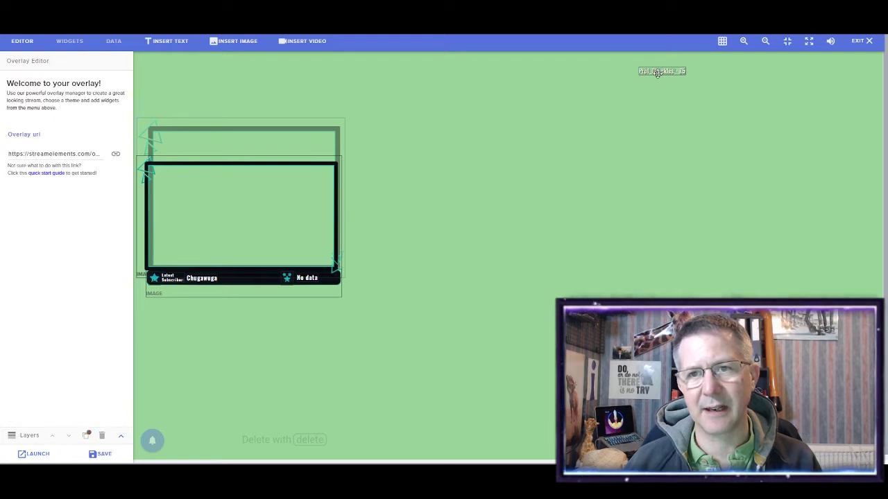
pyautogui.click(658, 72)
pyautogui.press('Delete')
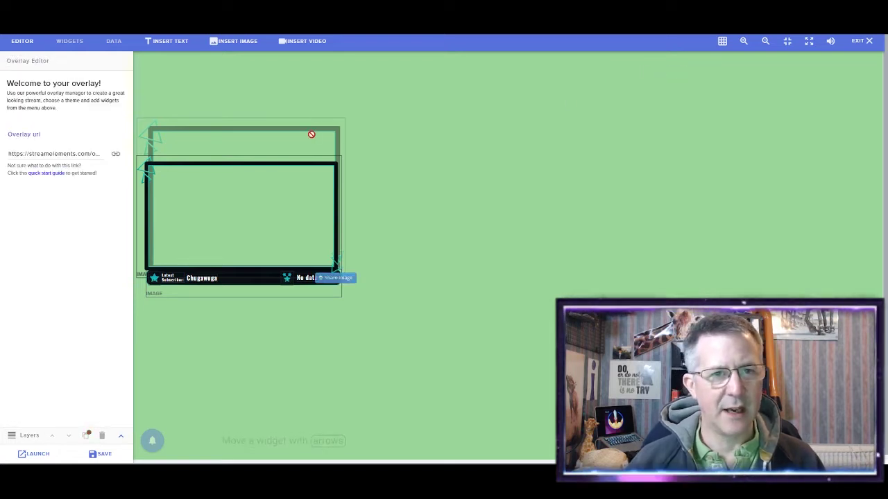
# Step: Move the CAM FRAME 16-9 image away from the 4-3 frame to the middle of the canvas, and select the 4-3 frame
pyautogui.moveTo(308, 169); pyautogui.dragTo(606, 180)
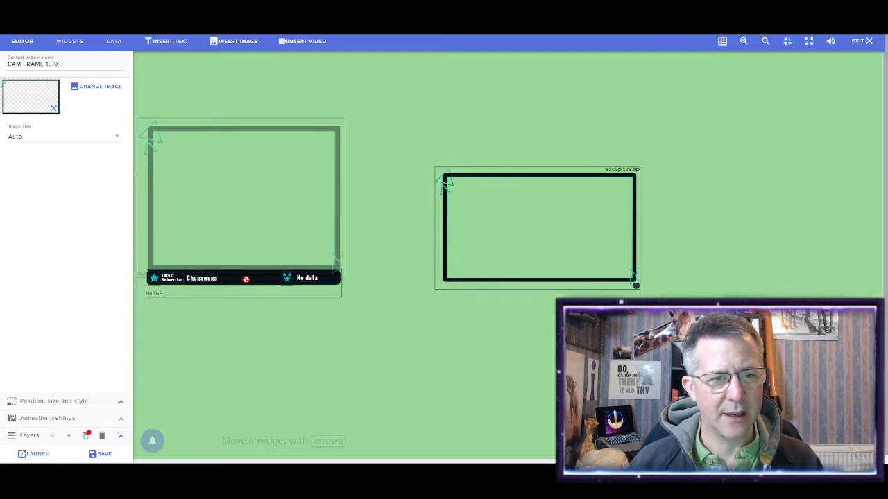
pyautogui.click(375, 244)
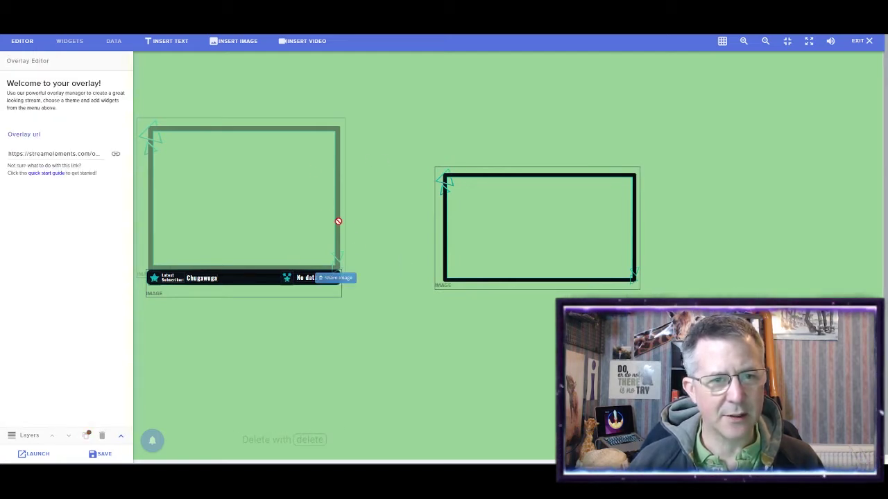
pyautogui.click(340, 252)
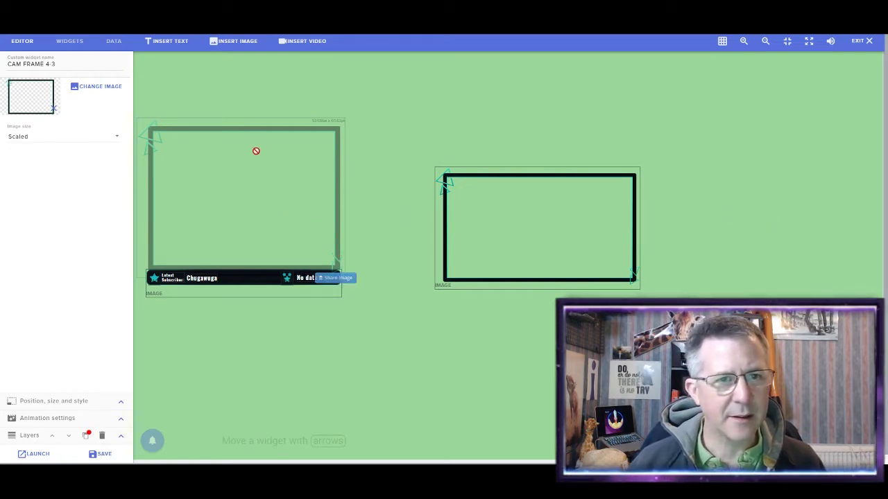
# Step: Place the CAM FRAME 16-9 image directly above the subscriber bar, lined up with the bar's sides
pyautogui.click(473, 193)
pyautogui.moveTo(503, 187); pyautogui.dragTo(213, 159)
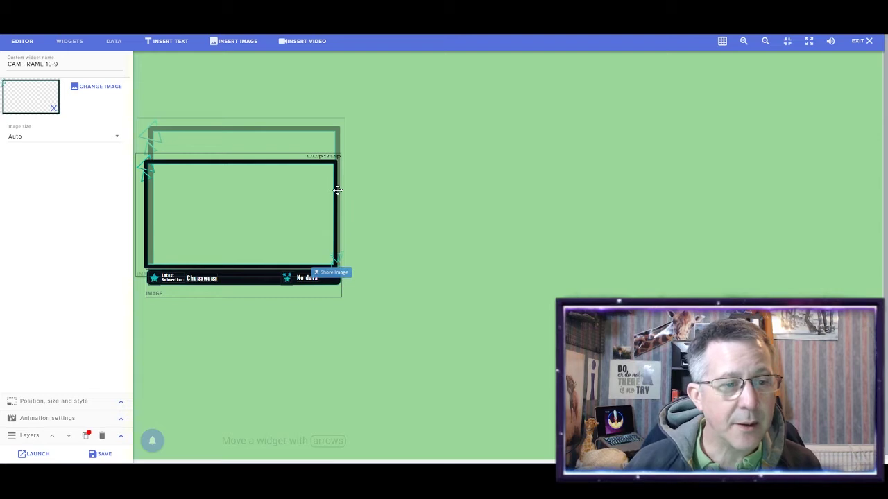
pyautogui.moveTo(337, 190); pyautogui.dragTo(340, 191)
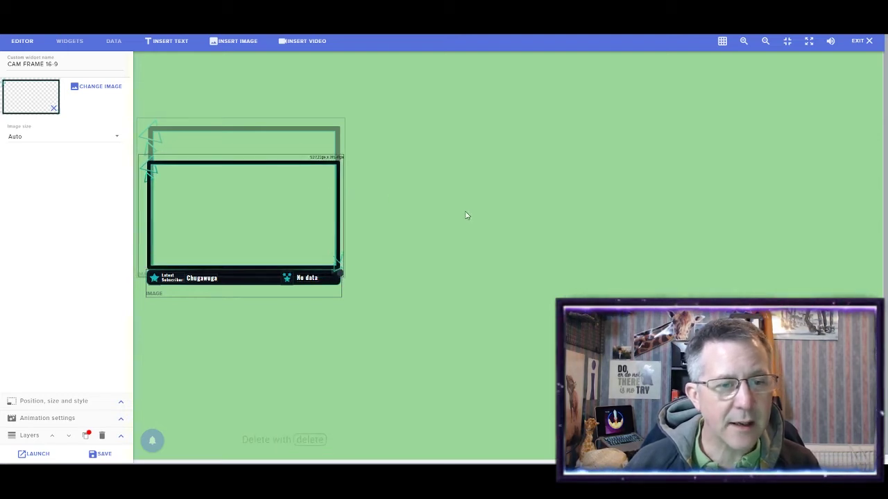
pyautogui.click(422, 266)
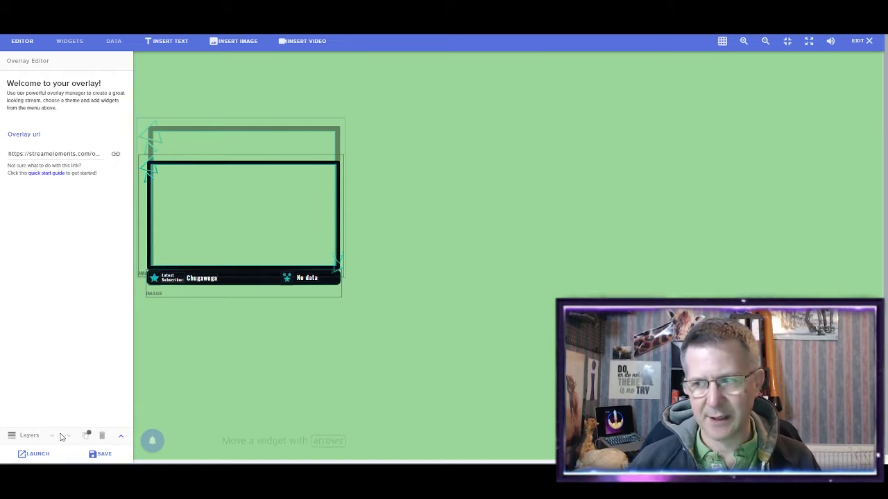
# Step: Show the overlay's layer list and locate the CAM FRAME 16-9 and CAM FRAME 4-3 layers
pyautogui.click(121, 437)
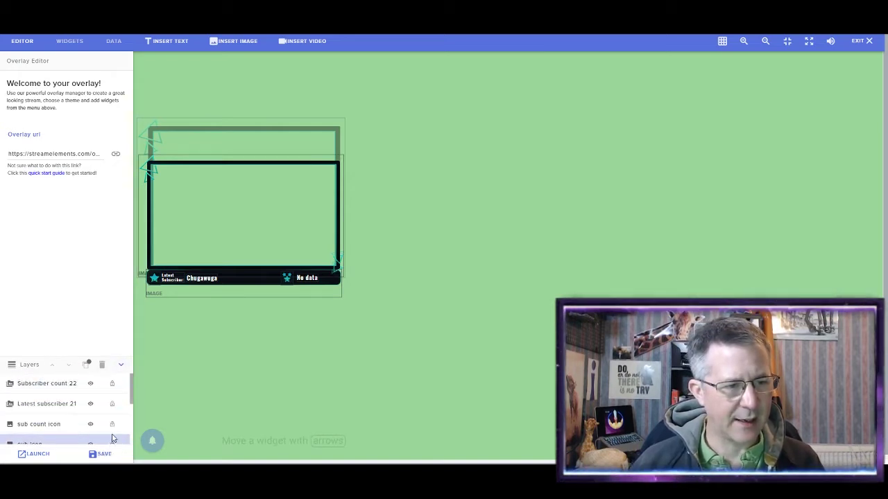
pyautogui.scroll(-1, 93, 420)
pyautogui.click(65, 439)
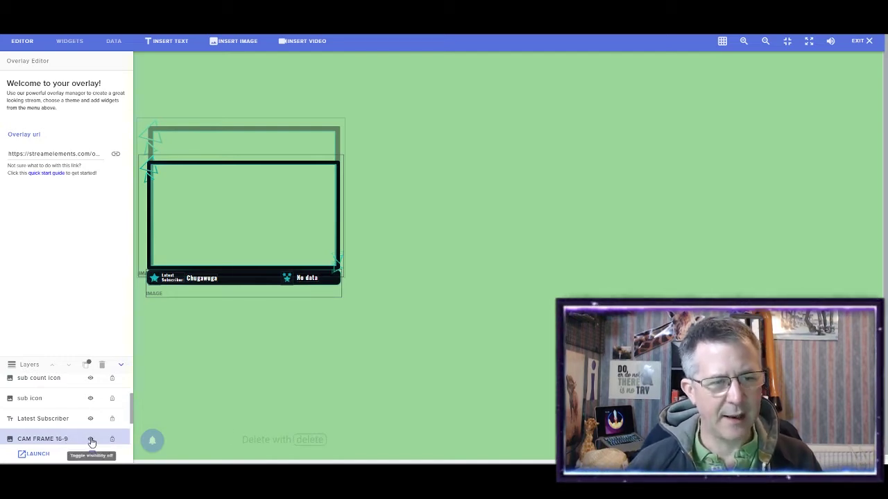
pyautogui.scroll(-1, 31, 441)
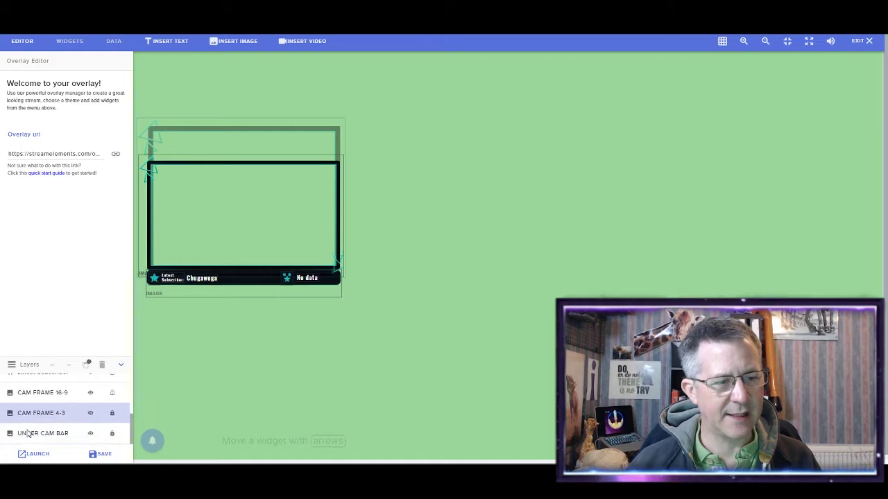
# Step: Toggle the visibility of CAM FRAME 16-9 and CAM FRAME 4-3 to compare the two camera frames
pyautogui.click(90, 394)
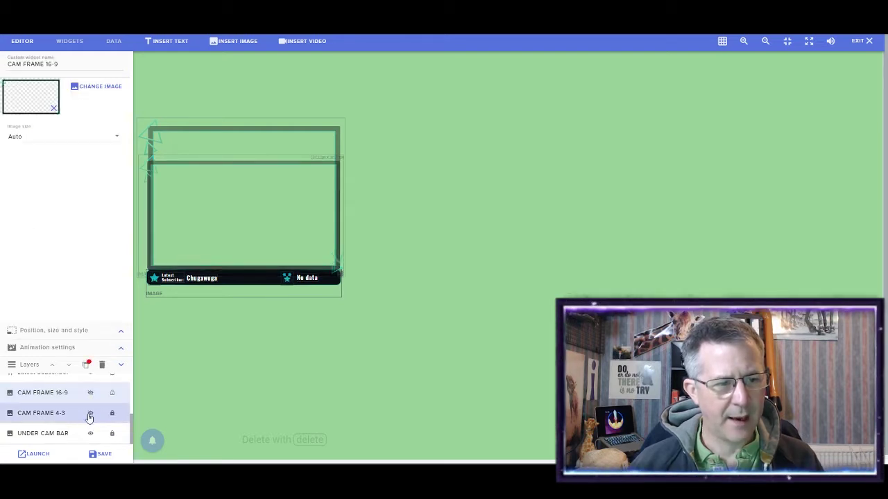
pyautogui.click(91, 414)
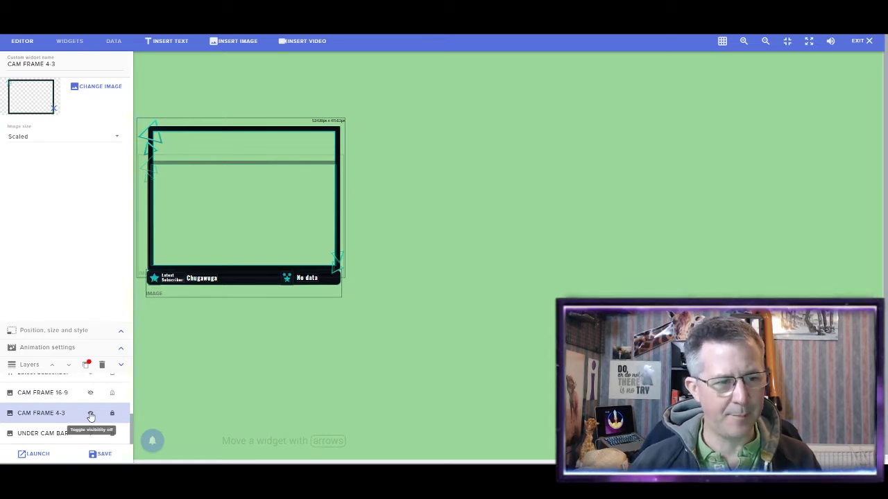
pyautogui.click(91, 393)
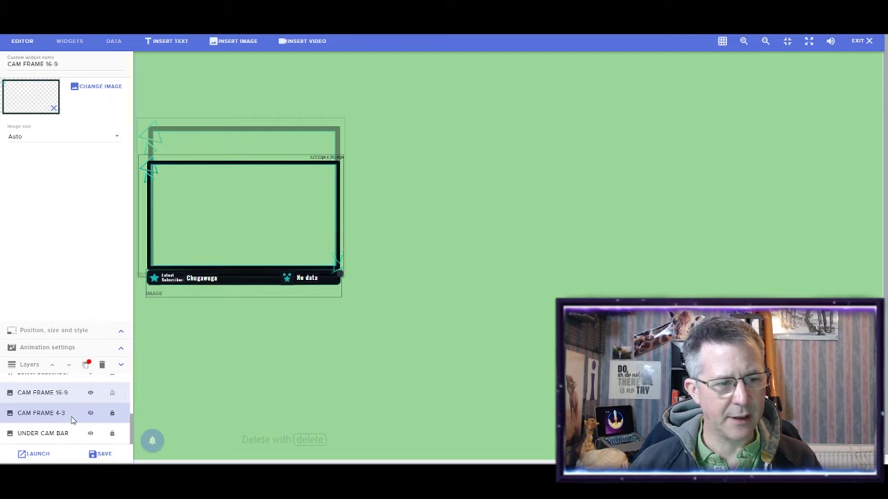
pyautogui.click(72, 419)
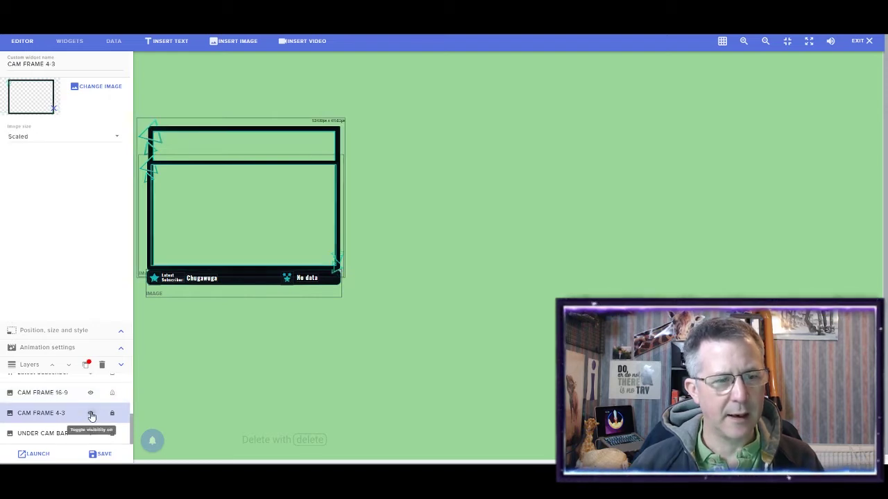
pyautogui.click(92, 414)
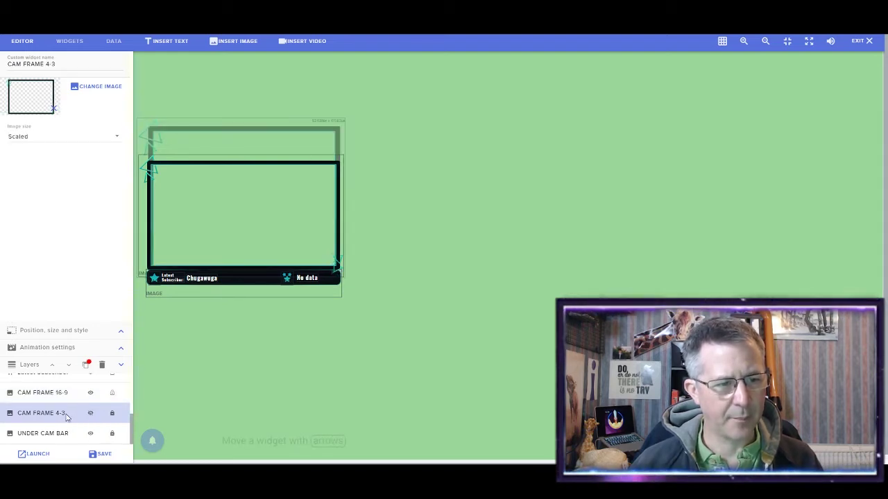
# Step: Unlock the CAM FRAME 4-3 layer and delete it from the overlay
pyautogui.click(114, 416)
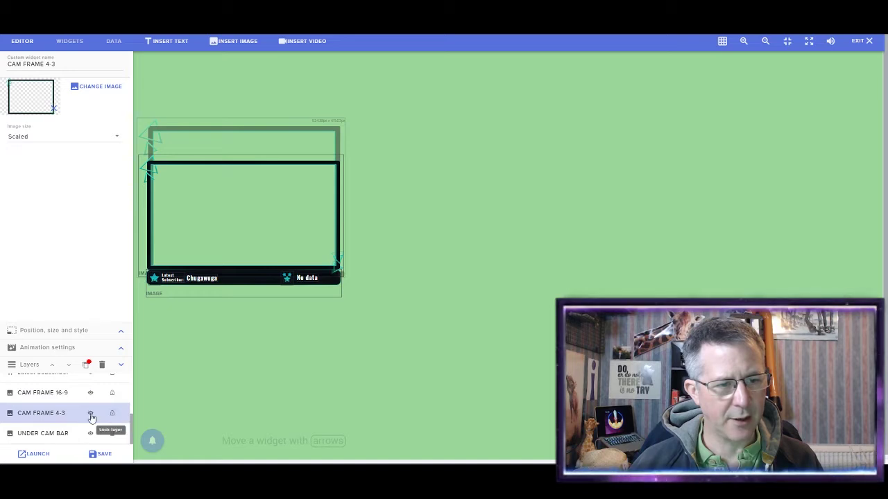
pyautogui.click(102, 365)
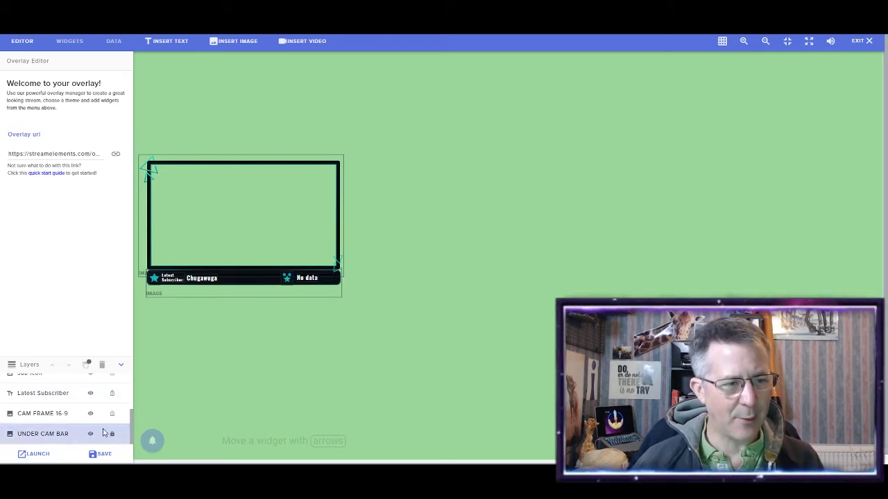
# Step: Duplicate the UNDER CAM BAR widget to the other overlay named "TEST webcam Frame"
pyautogui.scroll(-1, 54, 384)
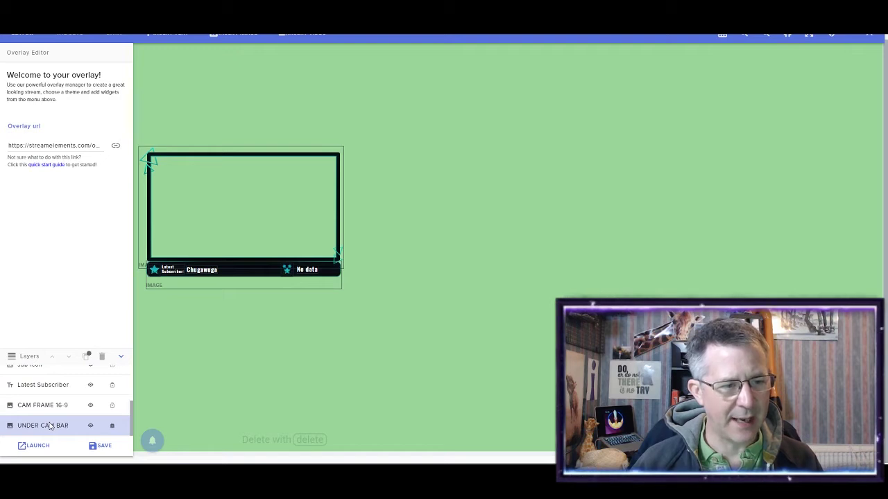
pyautogui.click(50, 426)
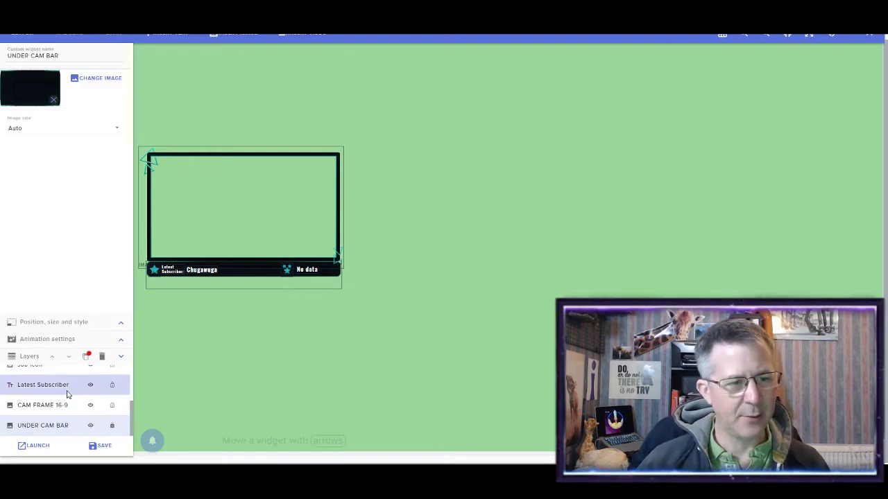
pyautogui.scroll(4, 66, 393)
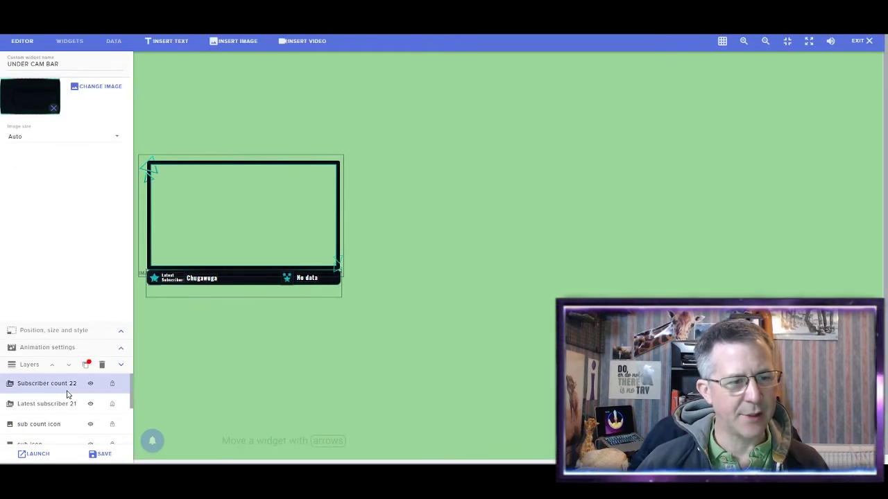
pyautogui.scroll(-2, 67, 394)
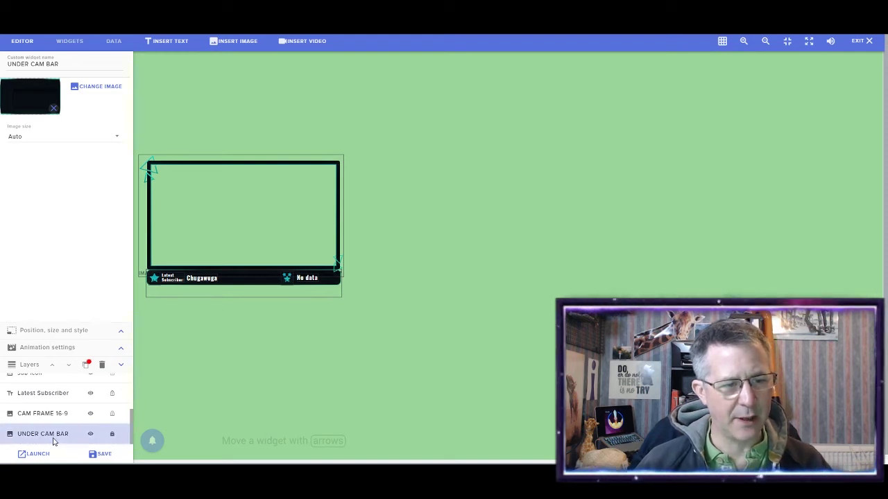
pyautogui.moveTo(54, 442); pyautogui.dragTo(35, 438)
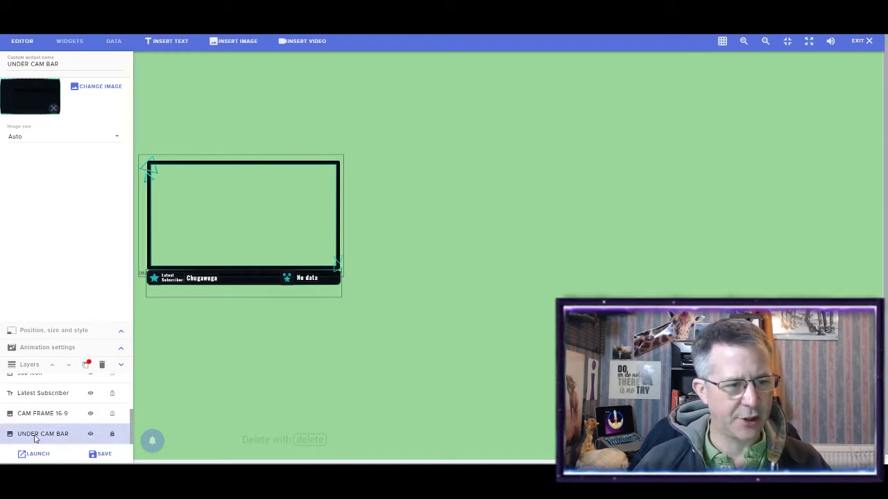
pyautogui.click(88, 368)
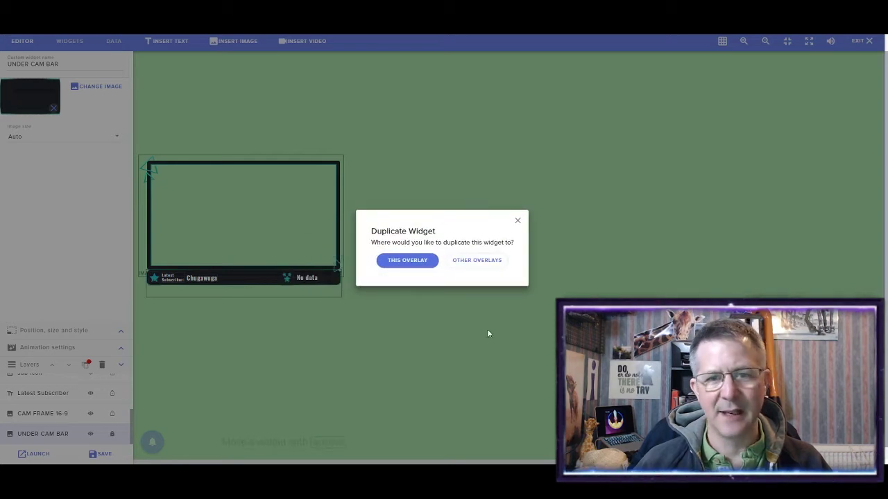
pyautogui.click(478, 264)
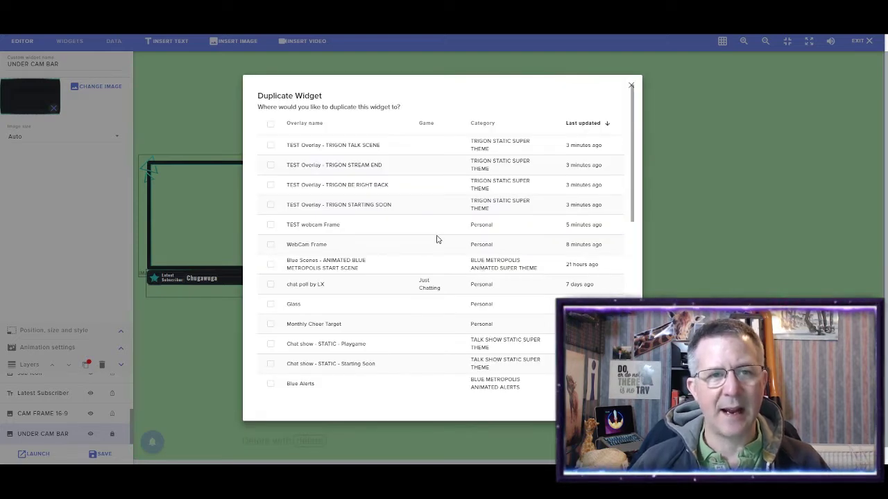
pyautogui.click(273, 227)
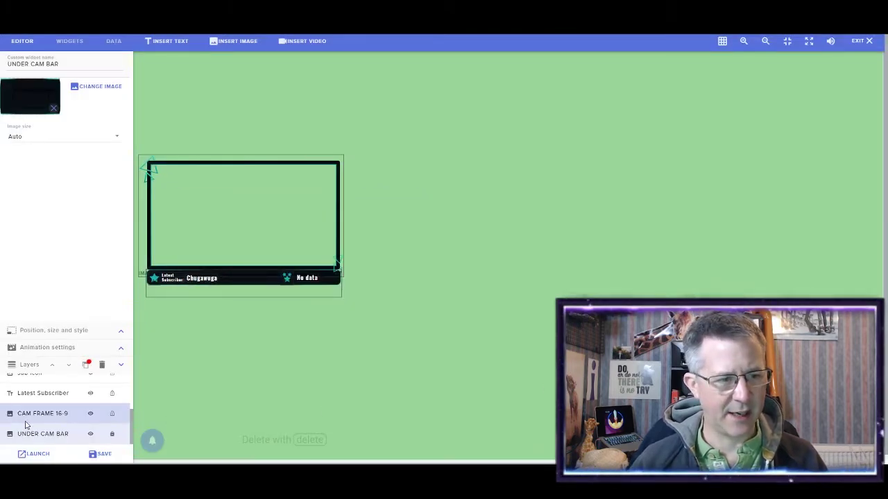
# Step: Duplicate the CAM FRAME 16-9 widget to the other overlay named "TEST webcam Frame"
pyautogui.click(39, 416)
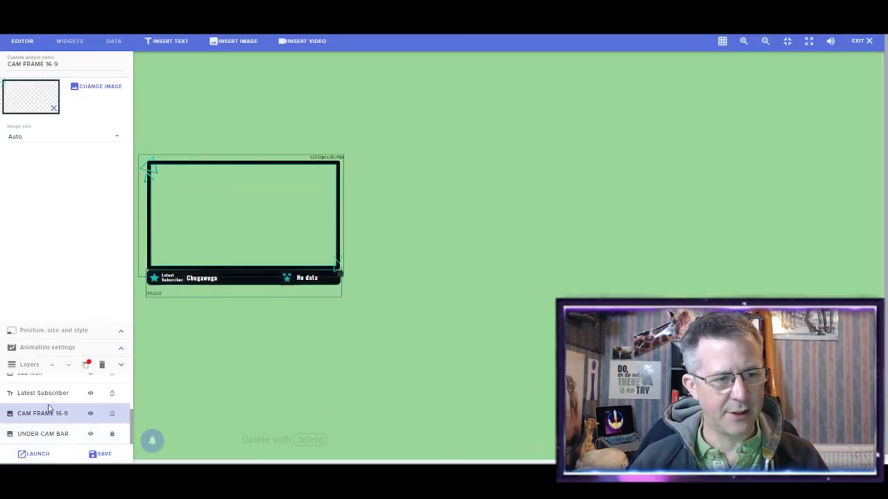
pyautogui.click(87, 368)
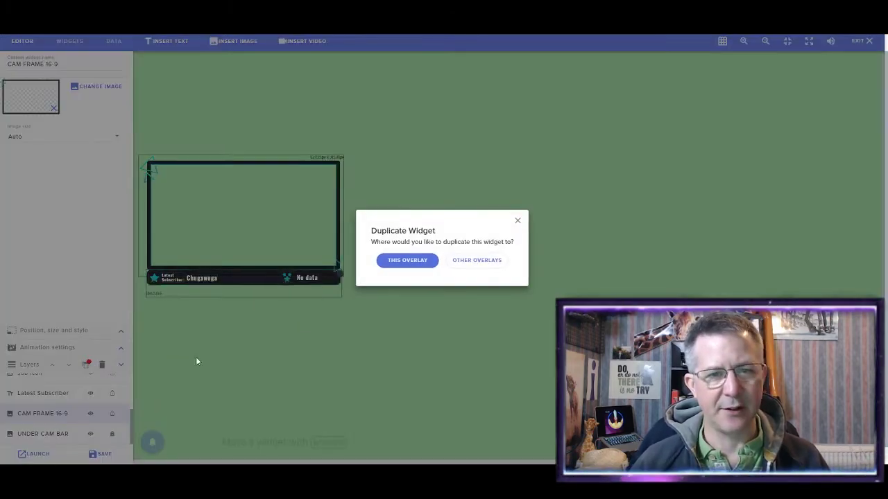
pyautogui.click(470, 263)
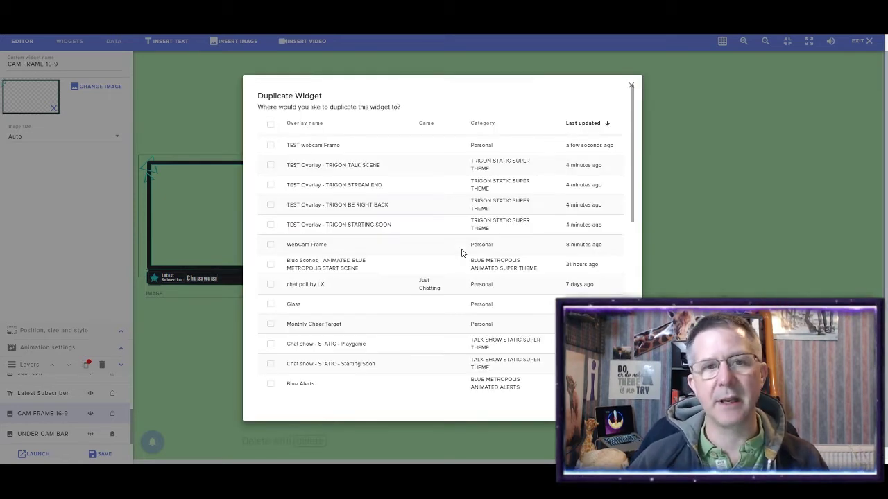
pyautogui.click(271, 145)
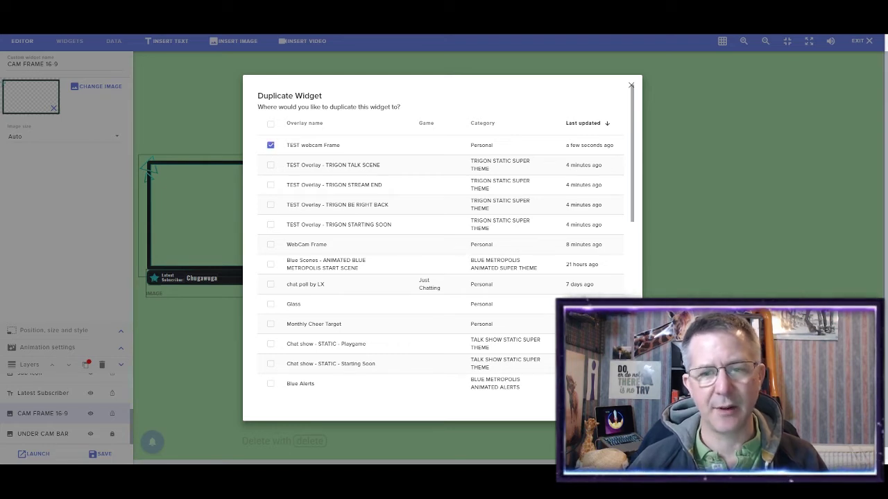
pyautogui.click(607, 407)
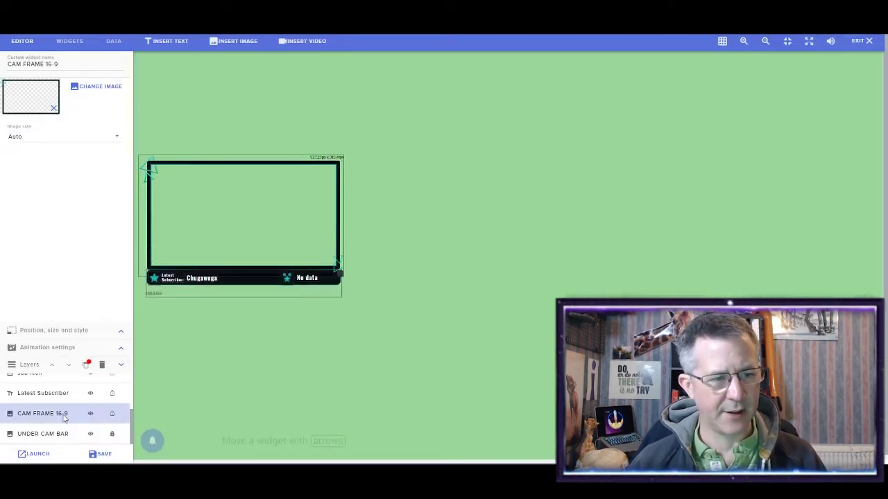
# Step: Duplicate the Latest Subscriber text widget to the "TEST webcam Frame" overlay
pyautogui.scroll(2, 47, 402)
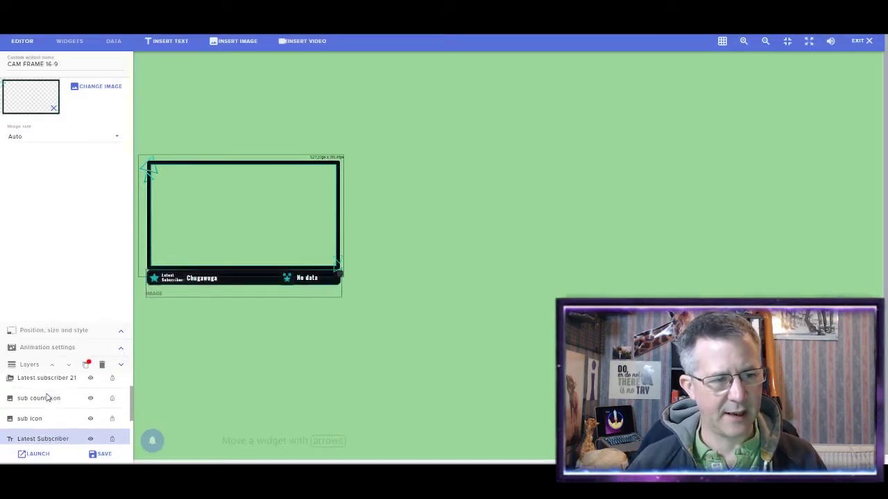
pyautogui.click(45, 439)
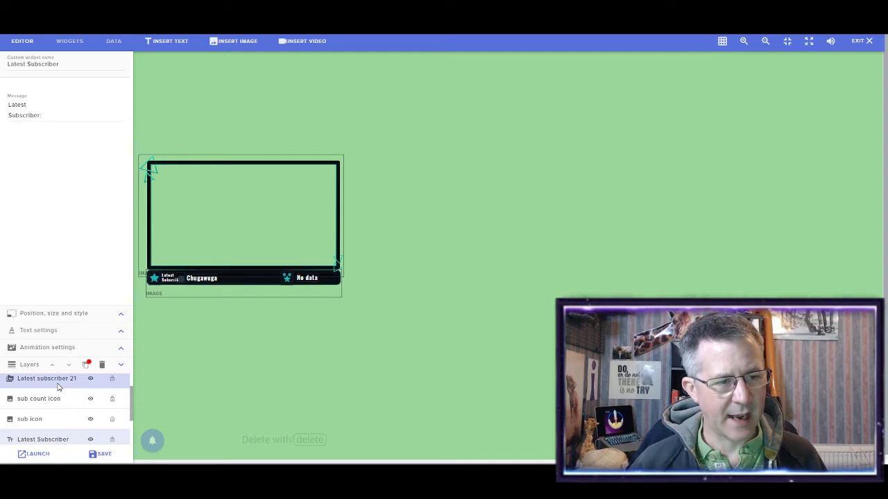
pyautogui.click(50, 419)
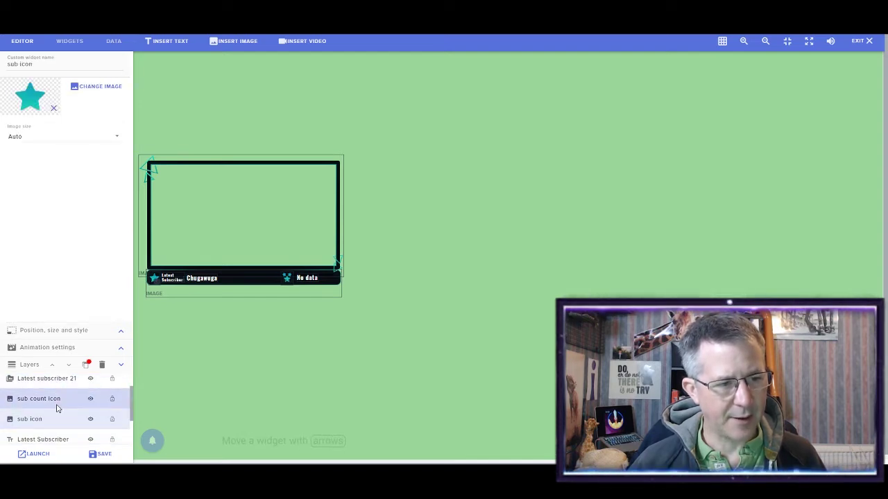
pyautogui.click(59, 401)
pyautogui.click(54, 438)
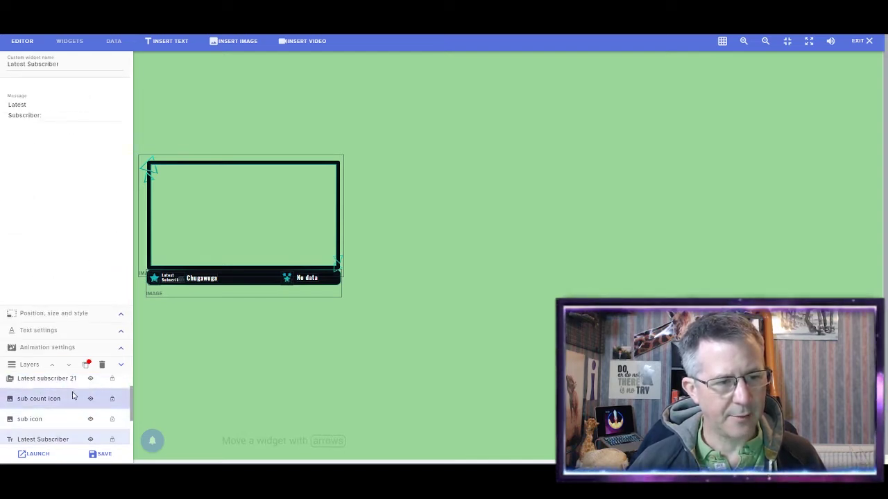
pyautogui.click(85, 365)
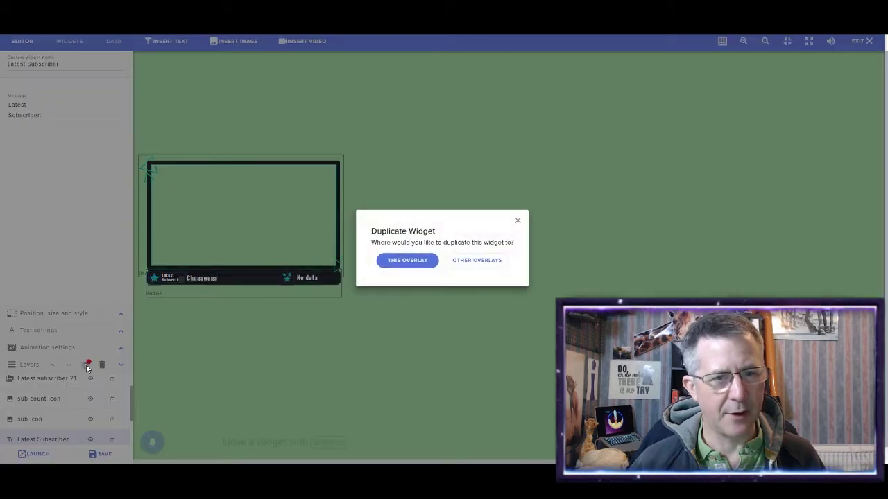
pyautogui.click(464, 262)
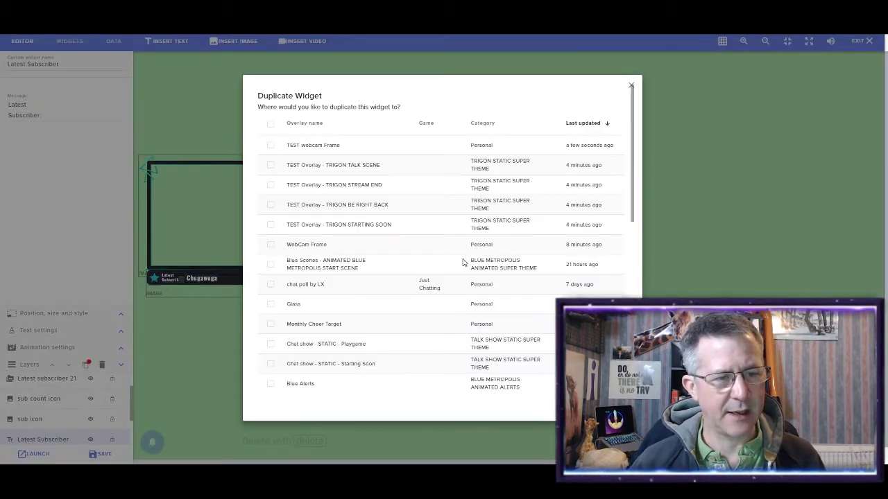
pyautogui.click(271, 145)
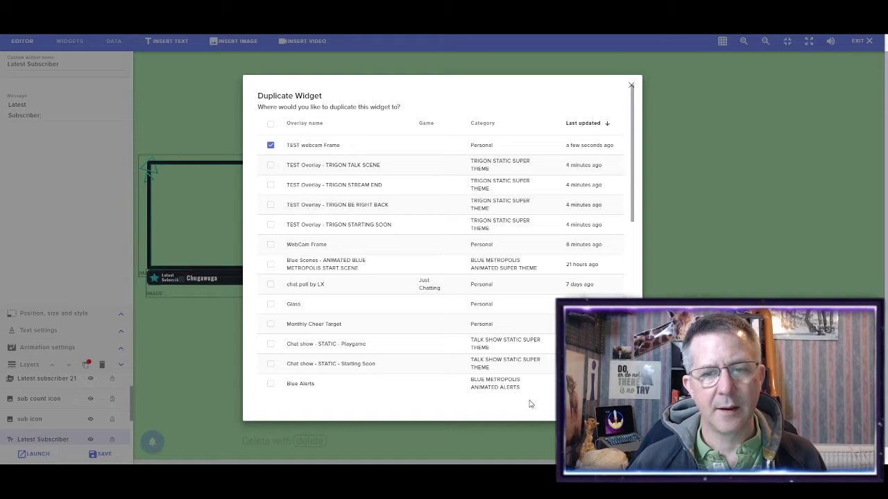
pyautogui.click(600, 406)
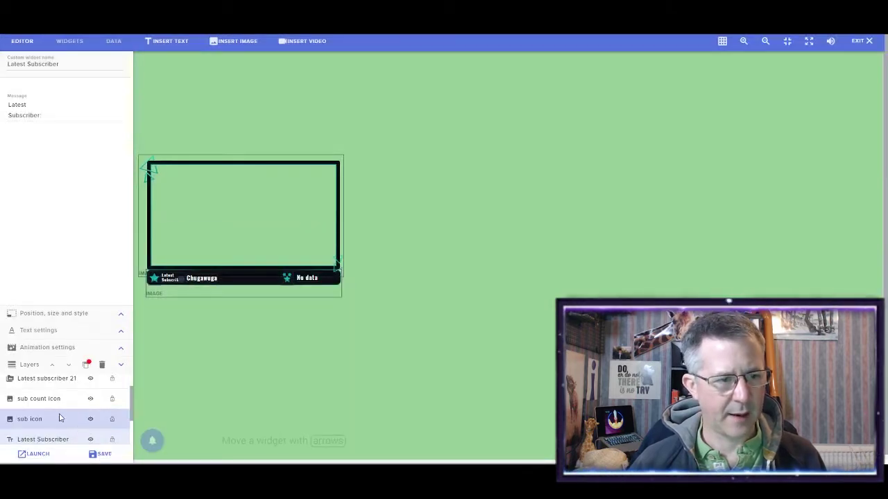
# Step: Duplicate the sub icon widget to the "TEST webcam Frame" overlay
pyautogui.click(55, 419)
pyautogui.click(86, 364)
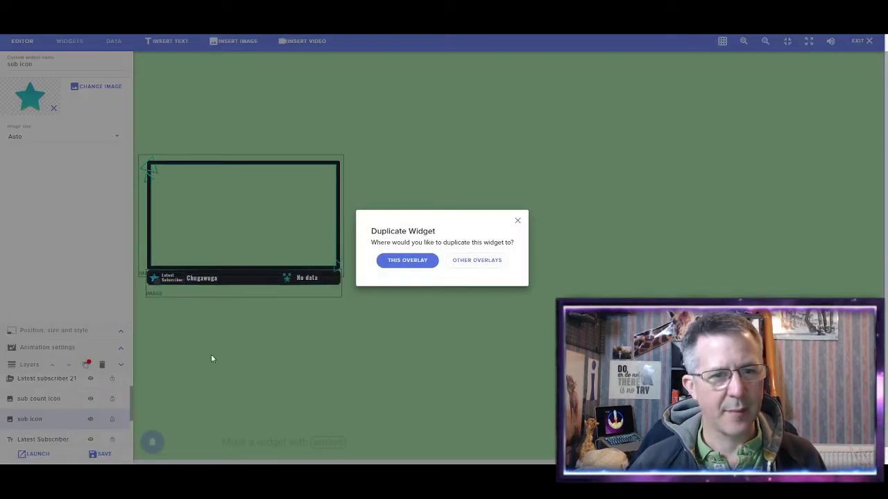
pyautogui.click(489, 264)
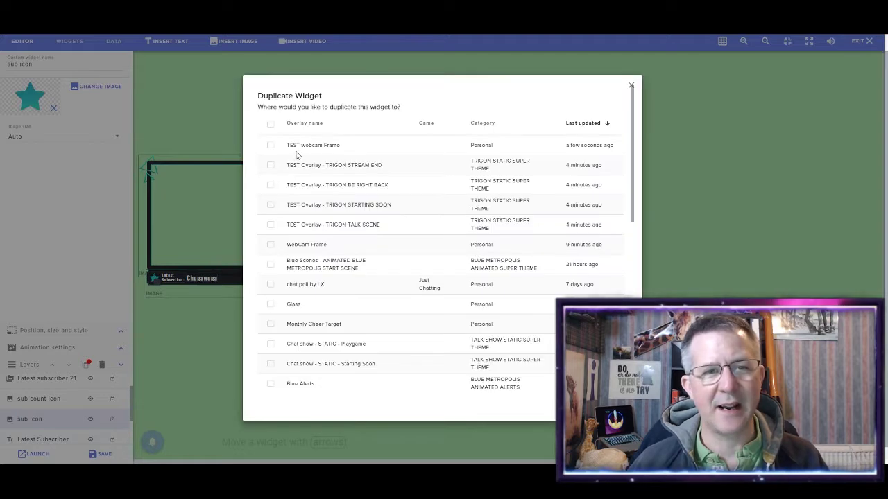
pyautogui.click(270, 145)
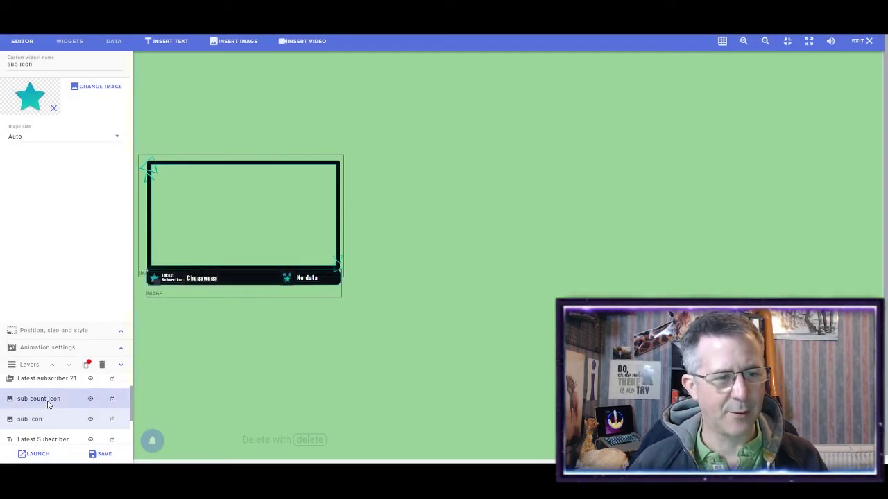
# Step: Duplicate the sub count icon widget to the "TEST webcam Frame" overlay
pyautogui.click(49, 400)
pyautogui.click(87, 366)
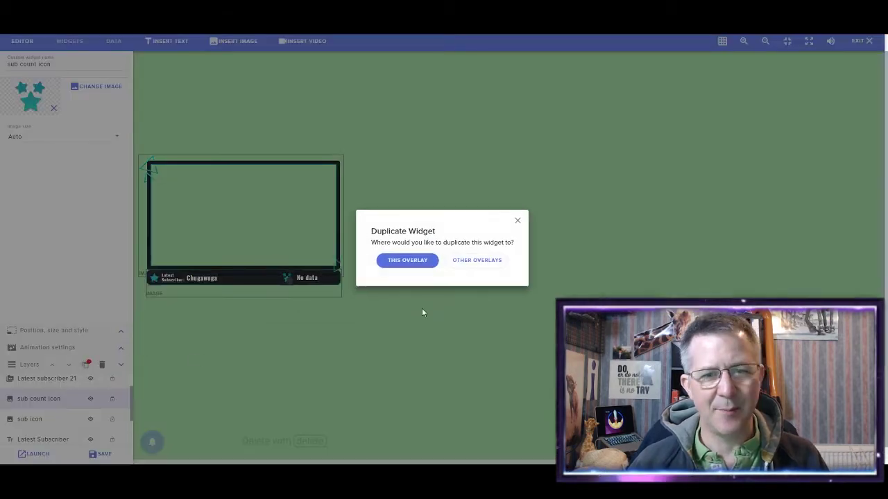
pyautogui.click(473, 259)
pyautogui.click(271, 145)
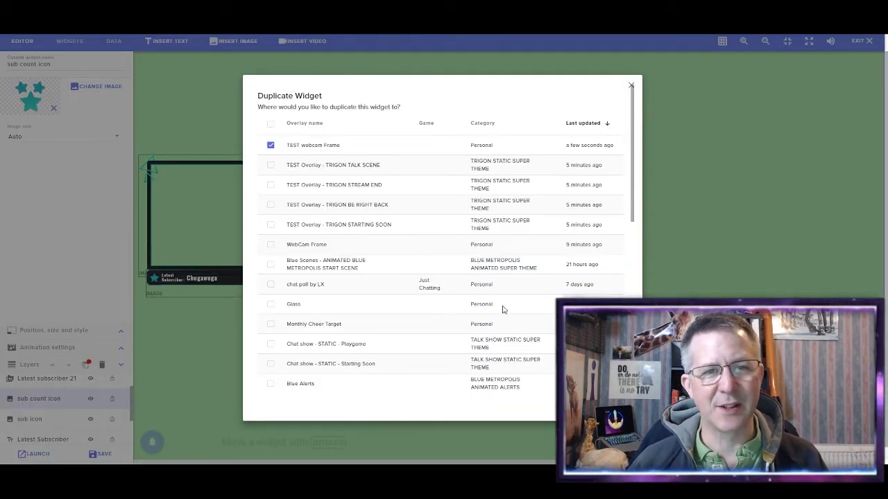
pyautogui.click(456, 426)
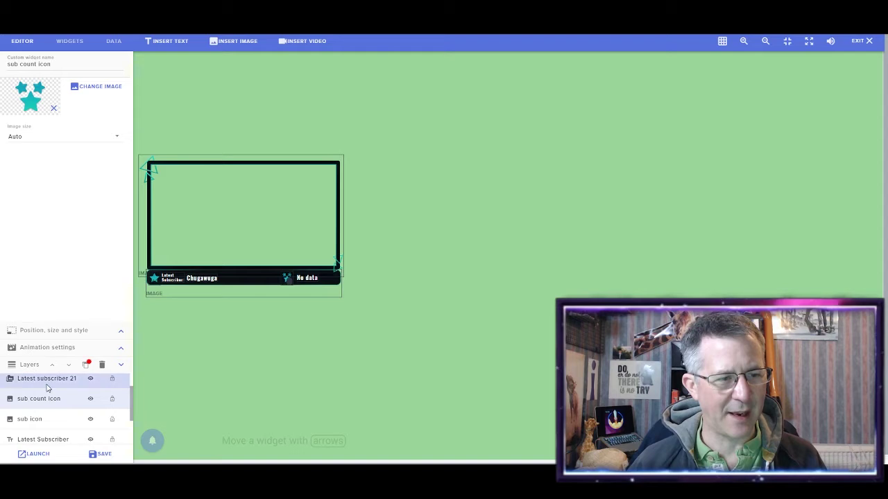
# Step: Duplicate the Latest subscriber 21 widget to the "TEST webcam Frame" overlay
pyautogui.click(47, 387)
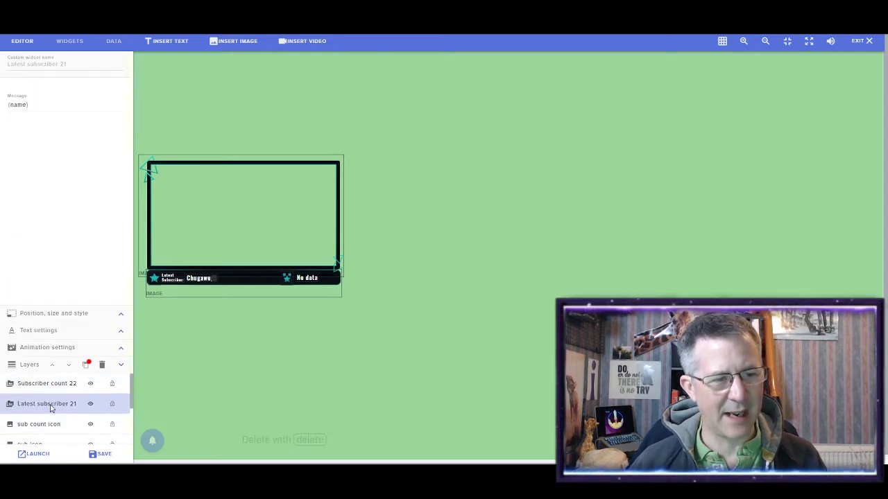
pyautogui.click(86, 364)
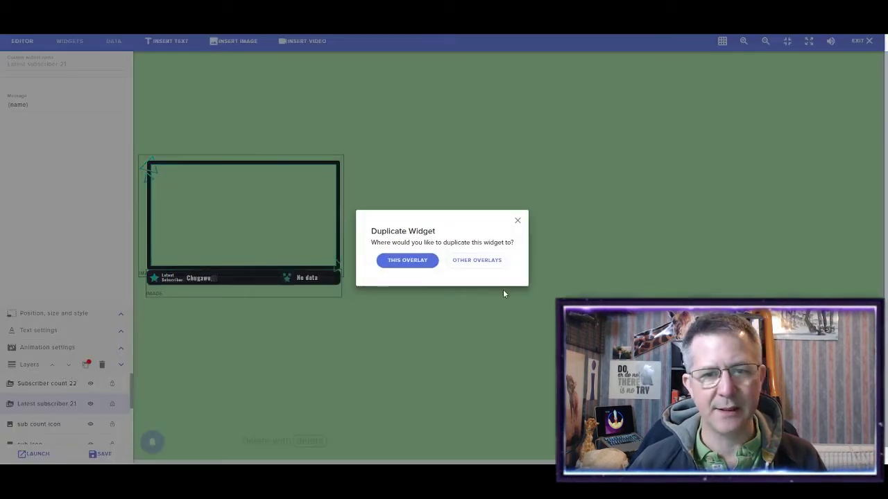
pyautogui.click(477, 260)
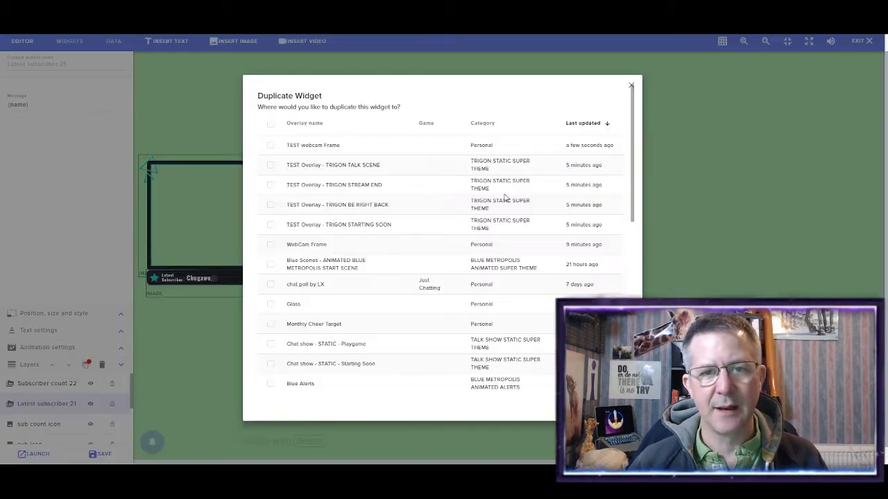
pyautogui.click(271, 145)
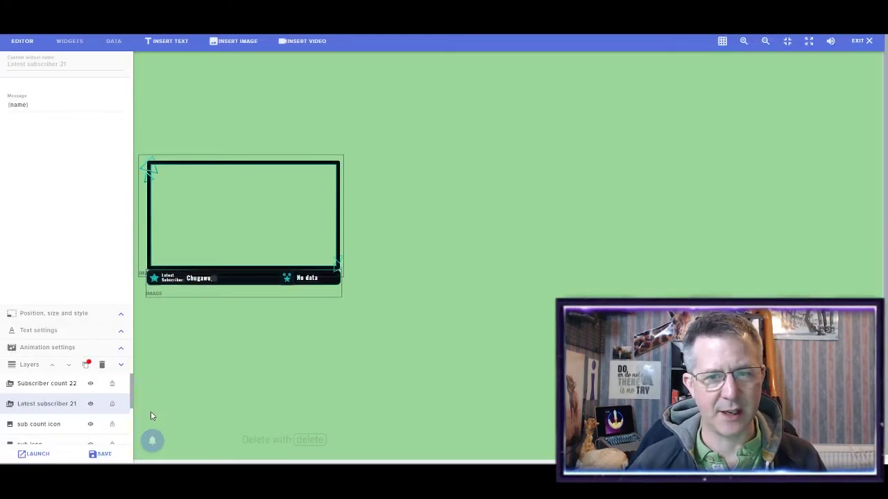
# Step: Duplicate the Subscriber count 22 widget to the "TEST webcam Frame" overlay
pyautogui.click(60, 387)
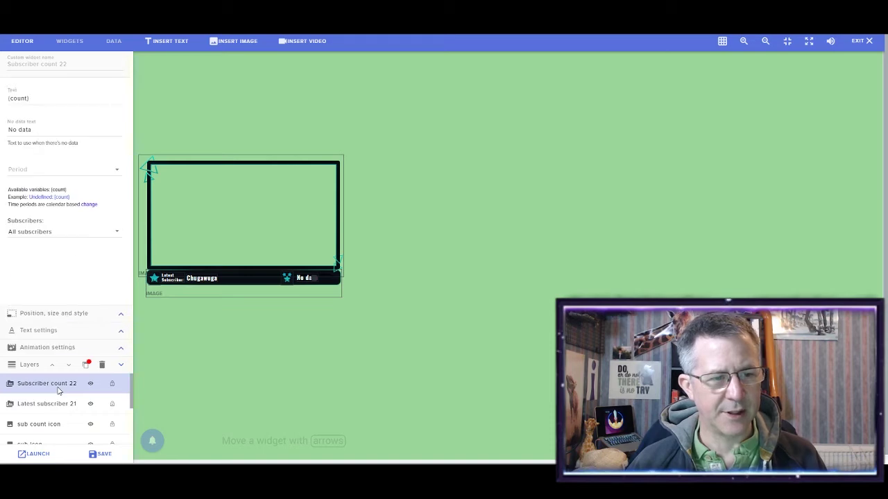
pyautogui.click(84, 369)
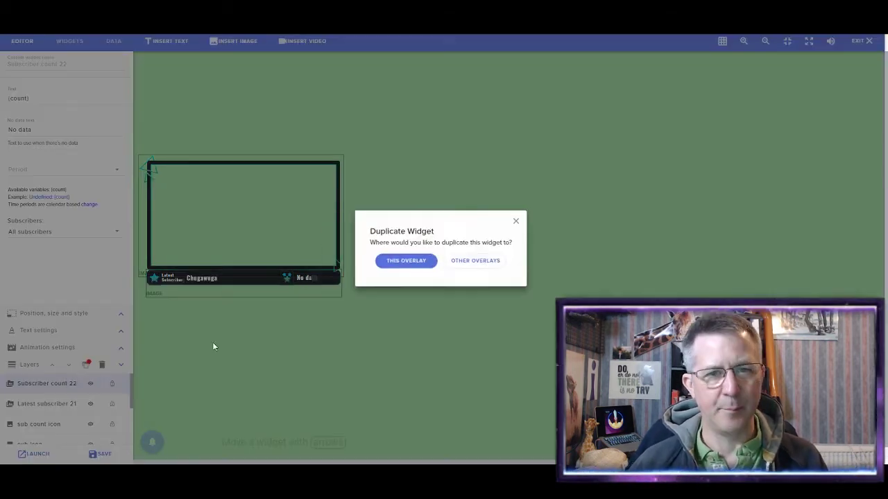
pyautogui.click(486, 264)
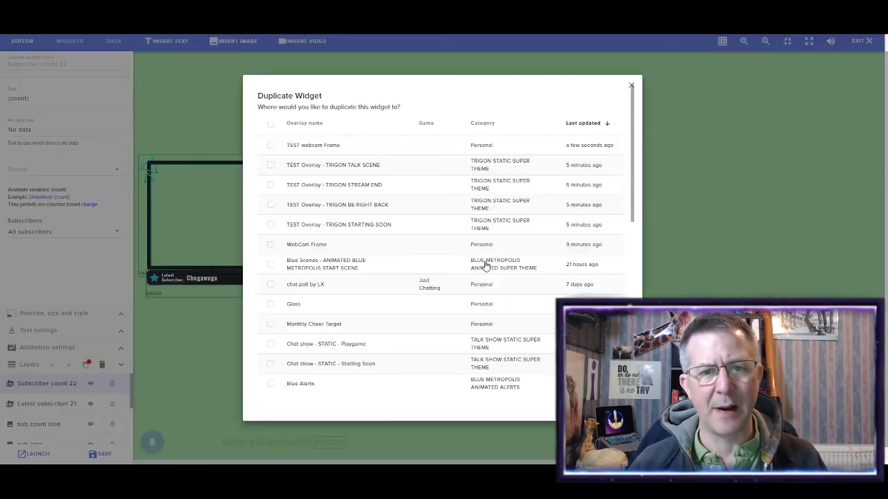
pyautogui.click(271, 145)
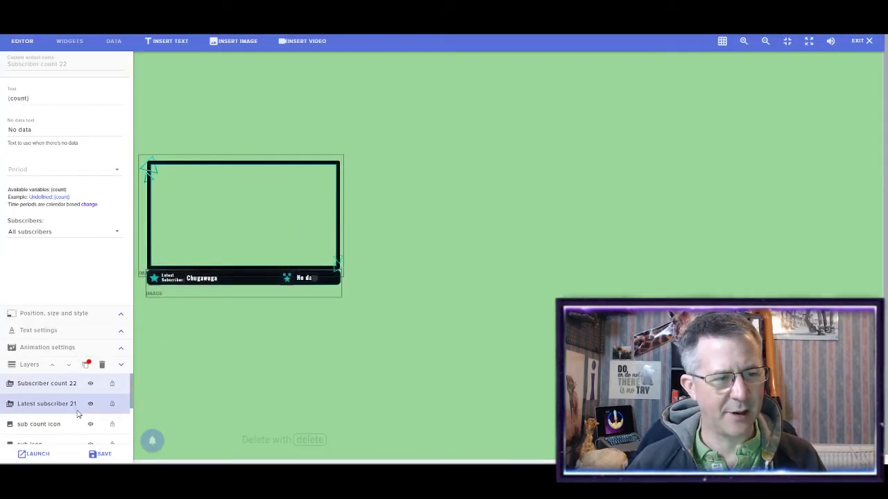
# Step: Check the list of layers for any remaining widgets and save the stripped Trigon overlay
pyautogui.scroll(-1, 77, 414)
pyautogui.scroll(1, 75, 408)
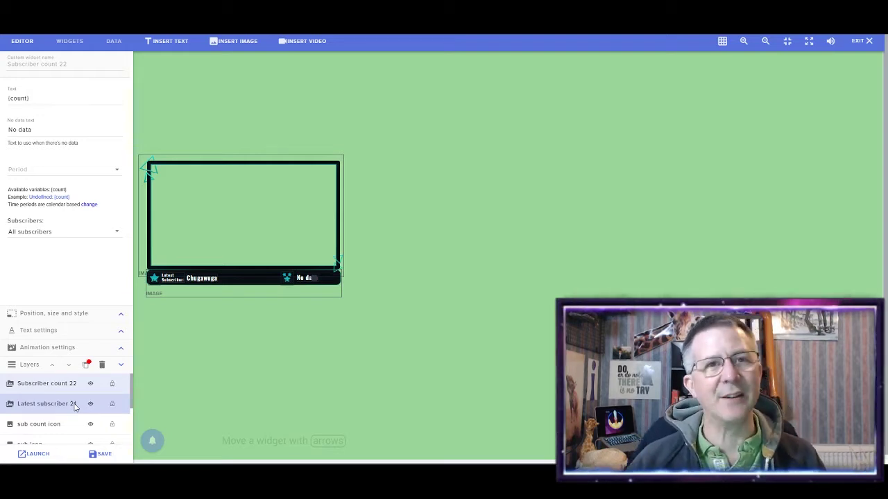
pyautogui.scroll(-2, 65, 419)
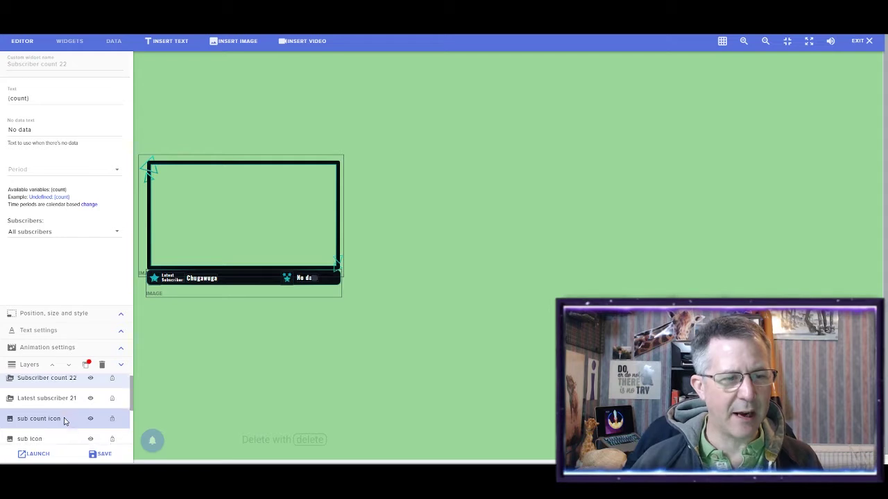
pyautogui.click(100, 458)
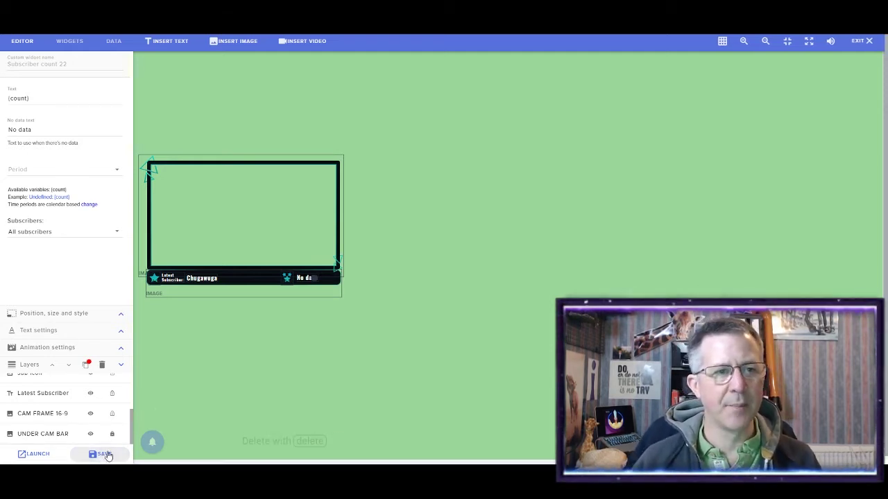
# Step: Select the UNDER CAM BAR image beneath the camera frame and unlock its layer
pyautogui.click(311, 164)
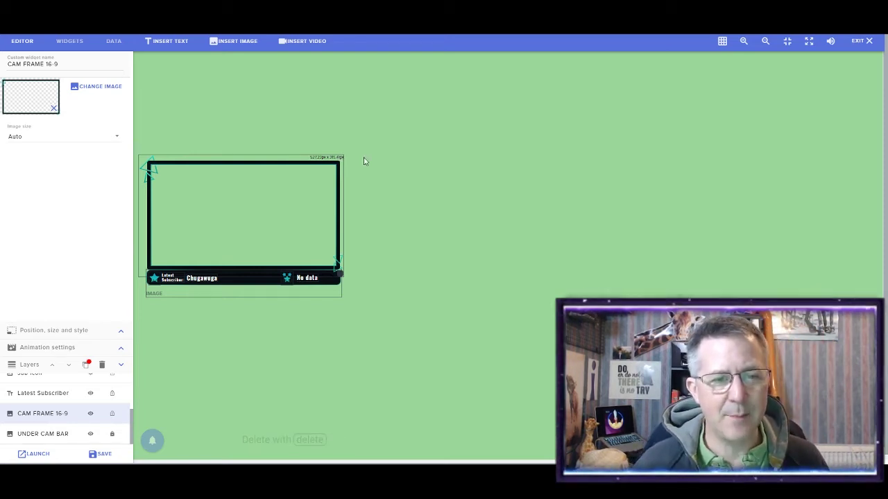
pyautogui.click(323, 292)
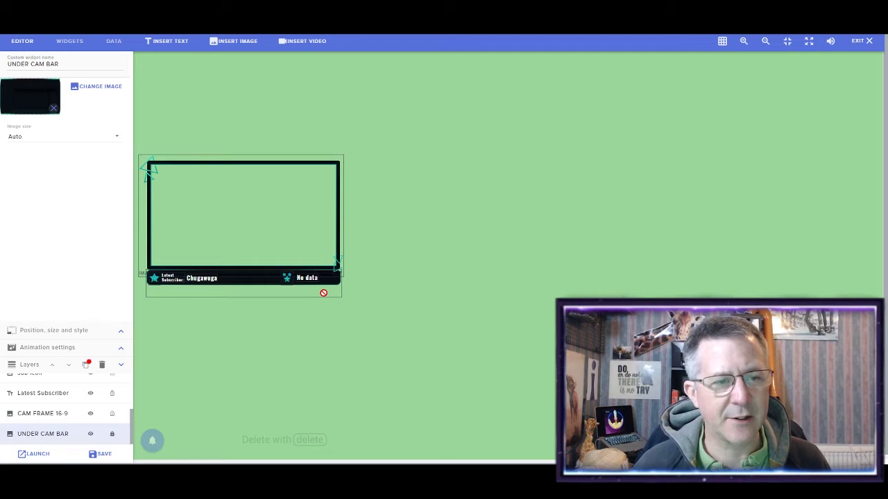
pyautogui.click(112, 433)
pyautogui.click(152, 440)
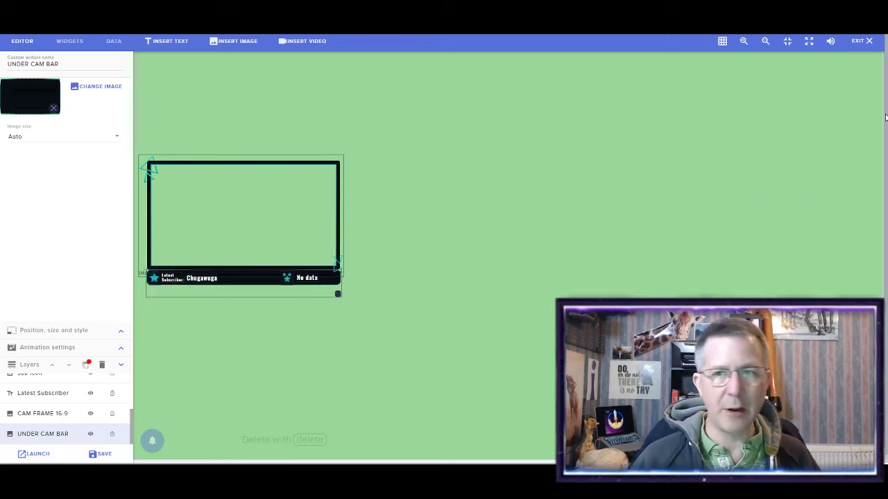
# Step: Exit the current overlay and open the TEST WEBCAM FRAME overlay for editing
pyautogui.click(869, 42)
pyautogui.click(496, 270)
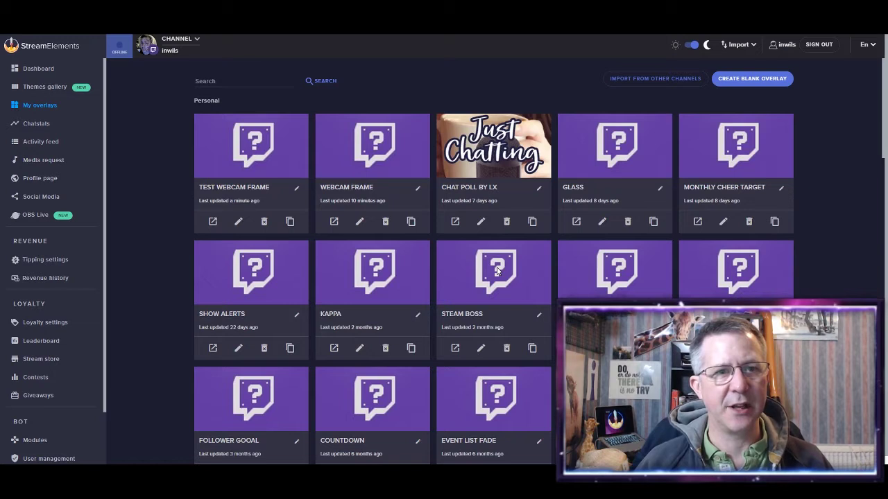
pyautogui.click(238, 224)
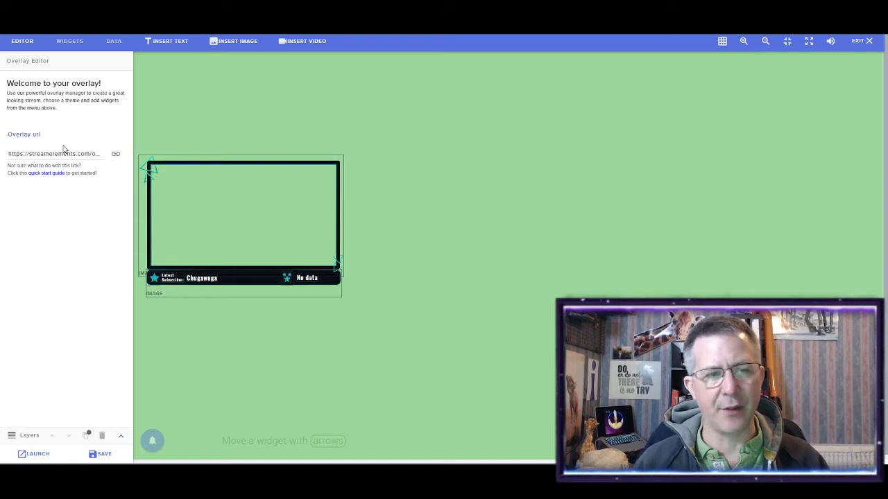
# Step: Select the camera frame image to check its pixel size and exit the overlay editor
pyautogui.click(210, 163)
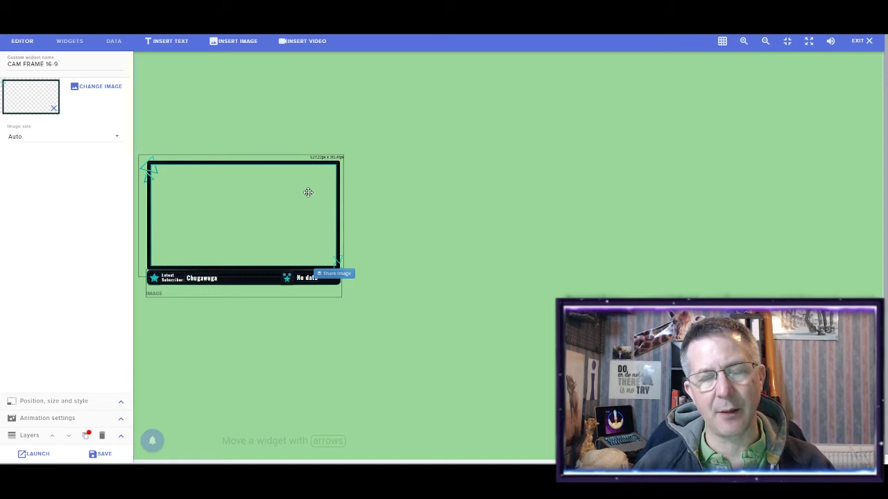
pyautogui.moveTo(152, 441)
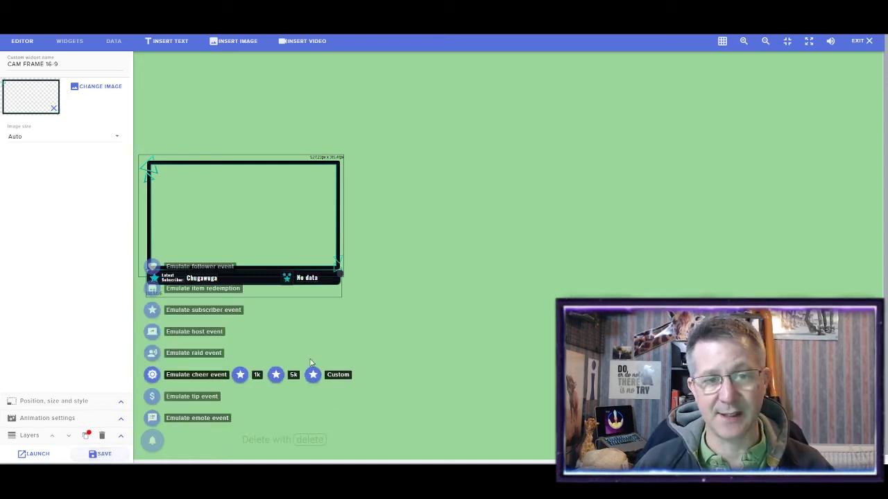
pyautogui.click(860, 41)
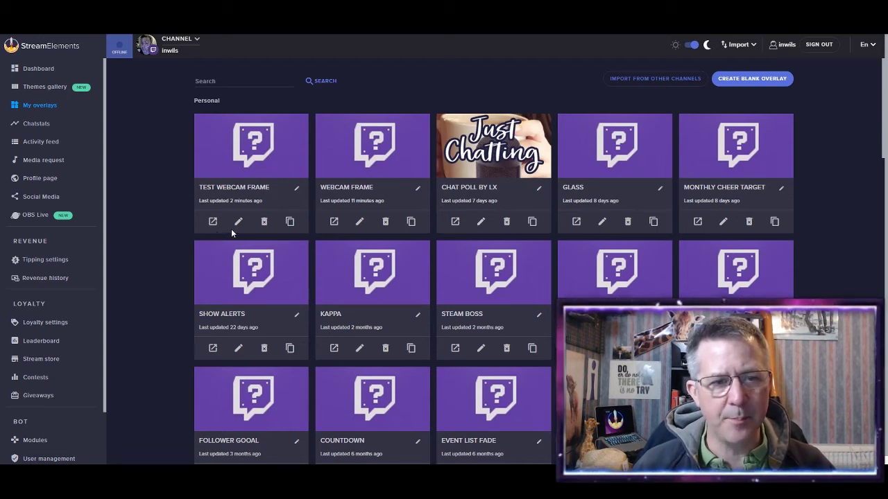
# Step: Change the TEST WEBCAM FRAME overlay's resolution to Custom with a width of 530 and a height of 400 pixels
pyautogui.click(296, 189)
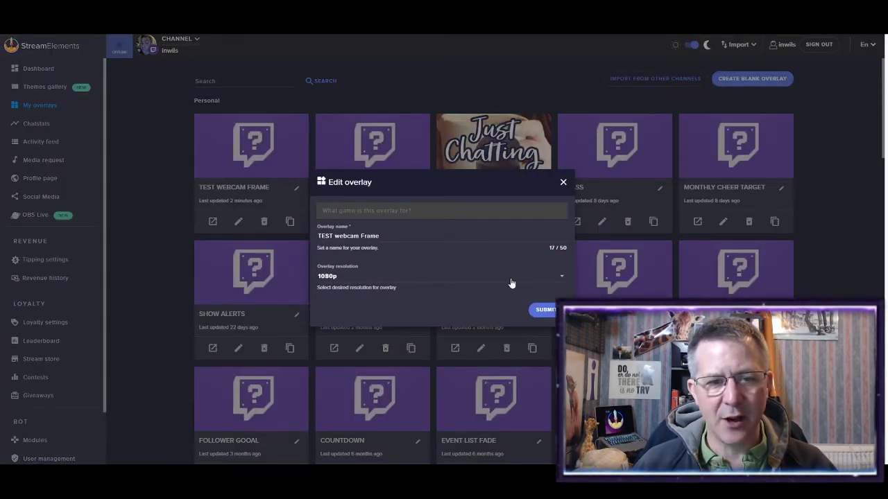
pyautogui.click(560, 278)
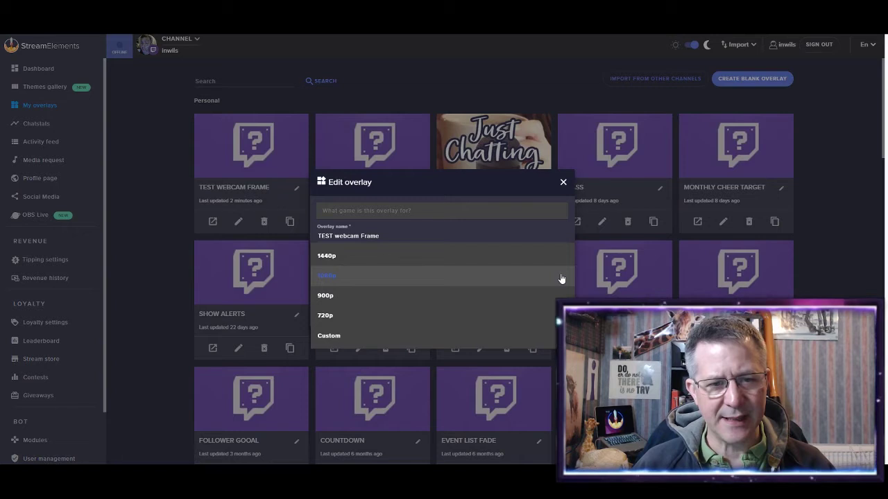
pyautogui.click(329, 336)
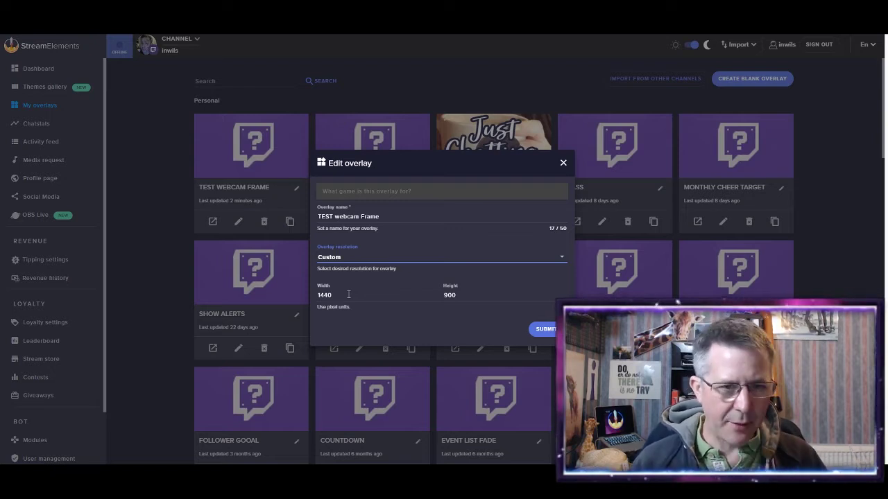
pyautogui.moveTo(348, 295); pyautogui.dragTo(305, 294)
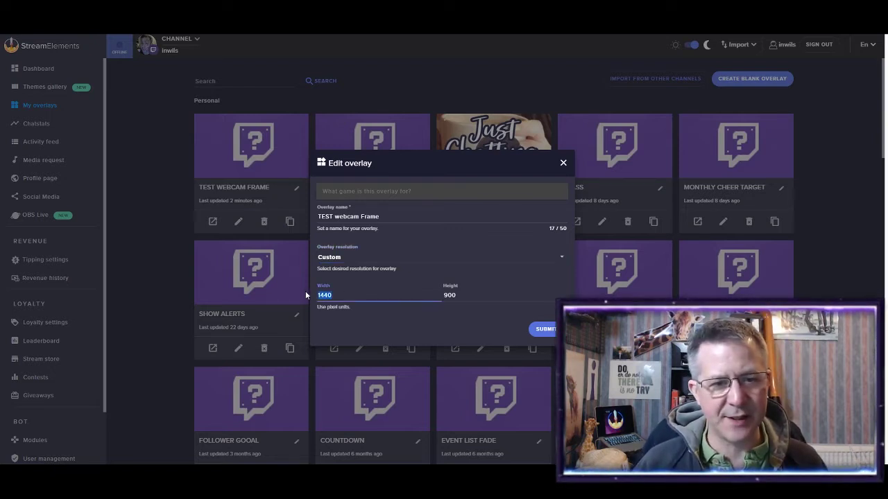
pyautogui.write('5')
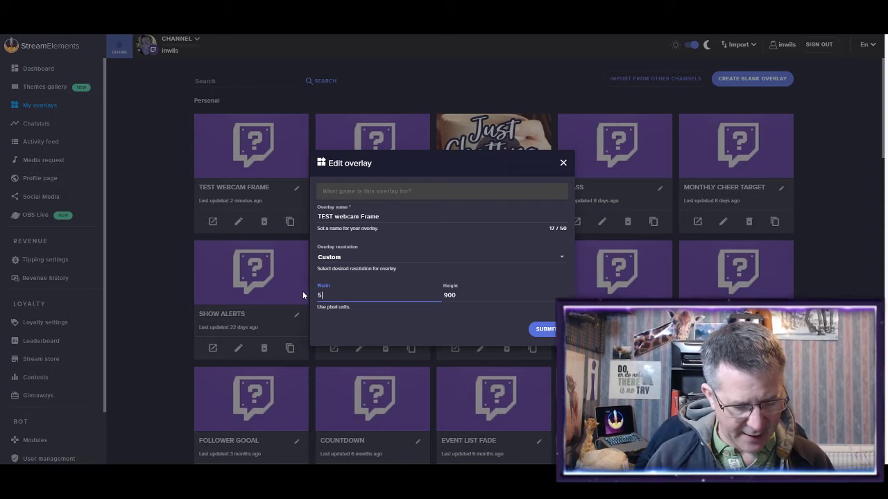
pyautogui.write('30')
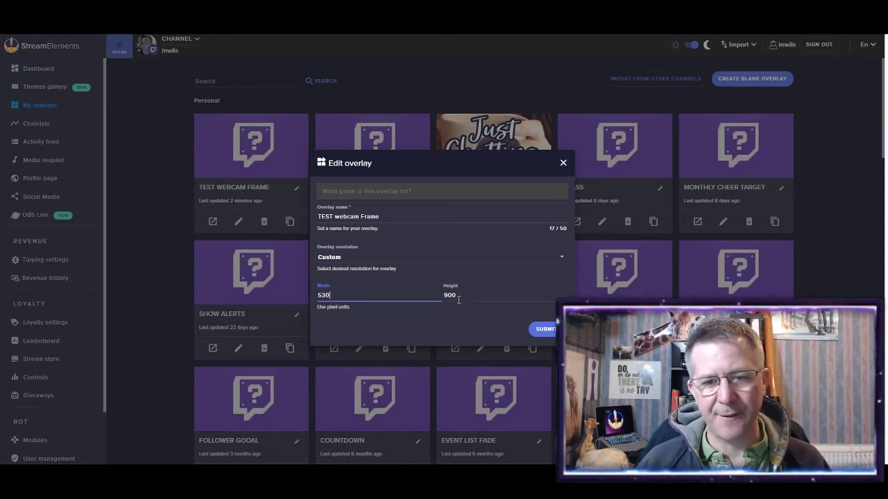
pyautogui.moveTo(459, 298); pyautogui.dragTo(439, 292)
pyautogui.write('4')
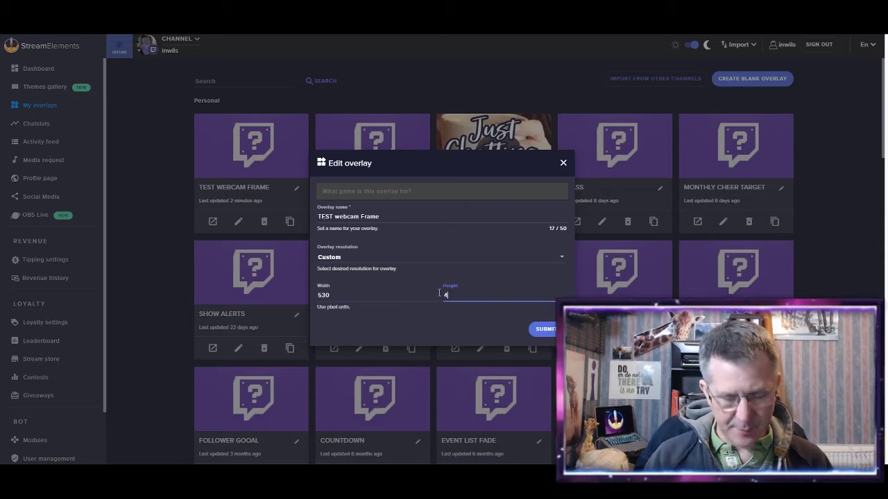
pyautogui.write('00')
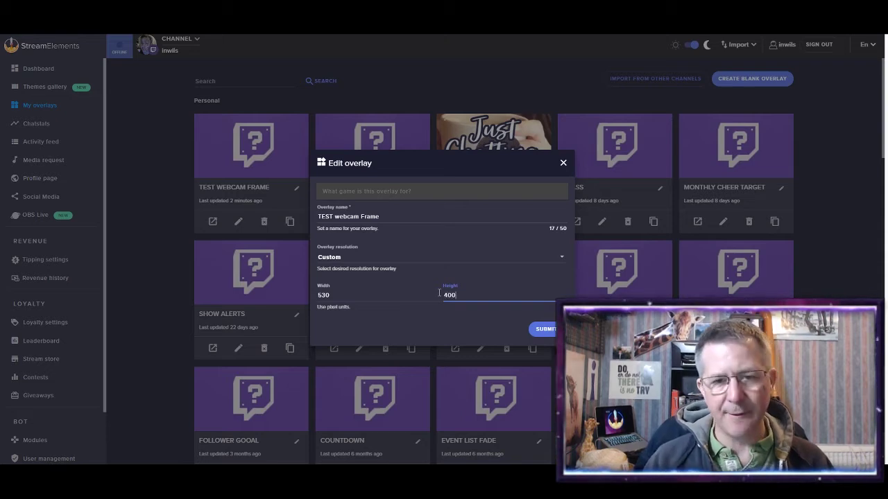
pyautogui.click(545, 330)
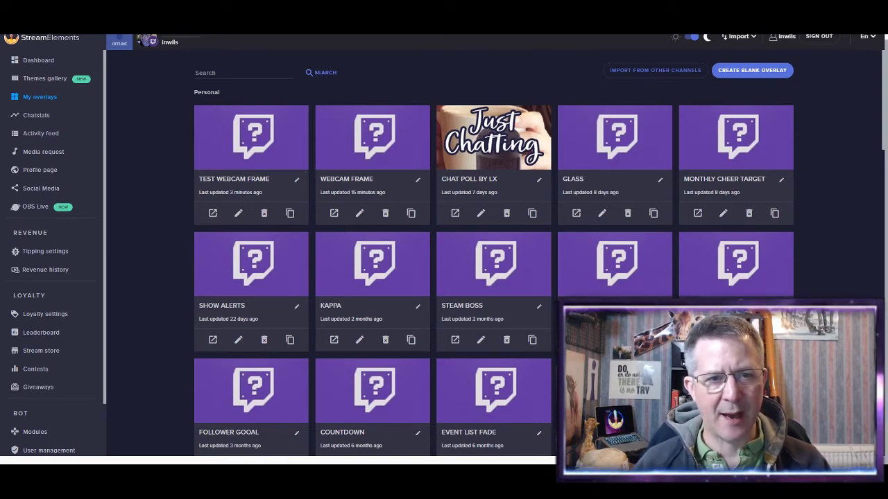
# Step: Check the saved resolution of the TEST WEBCAM FRAME overlay and open the overlay for editing
pyautogui.click(296, 180)
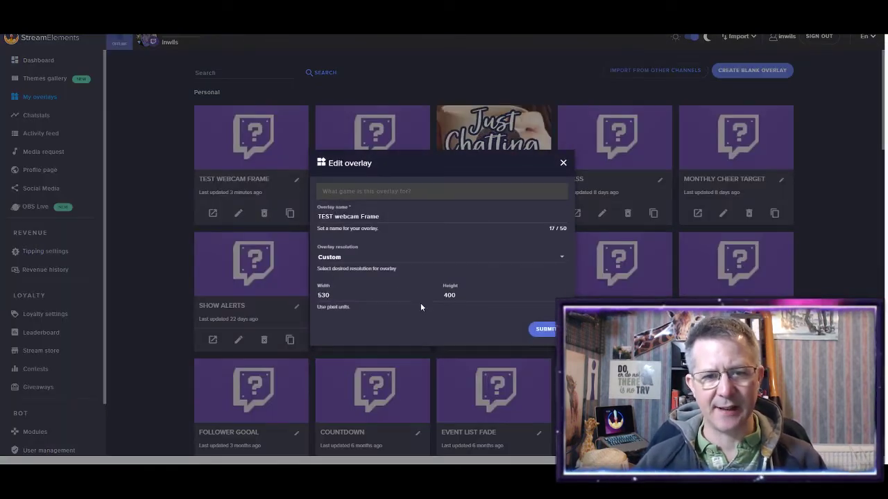
pyautogui.click(563, 163)
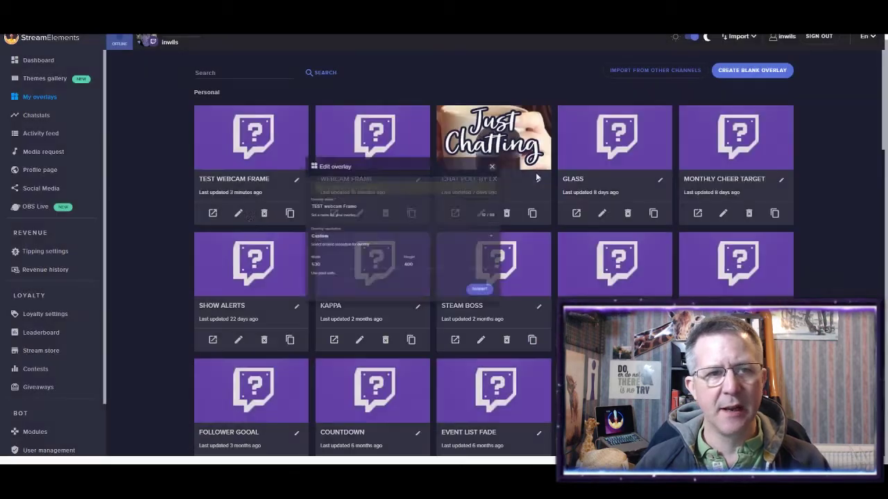
pyautogui.click(237, 213)
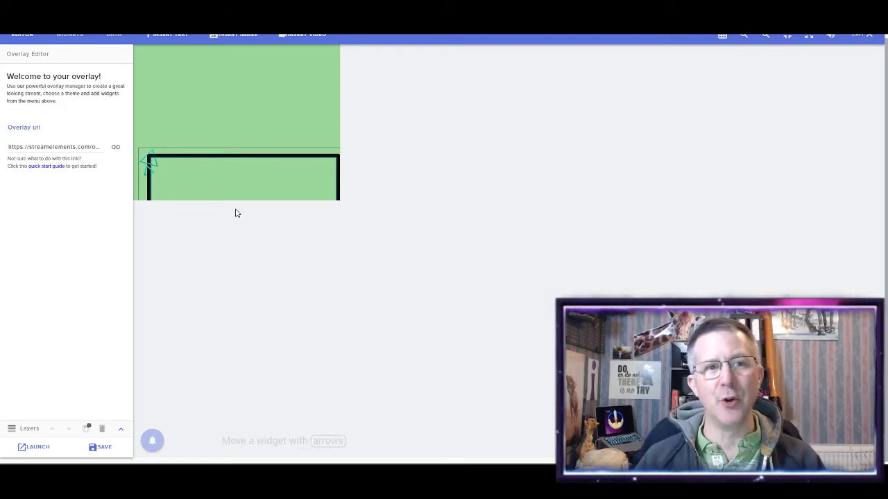
# Step: Move the camera frame image up so that it fits inside the upper part of the resized canvas
pyautogui.moveTo(279, 164)
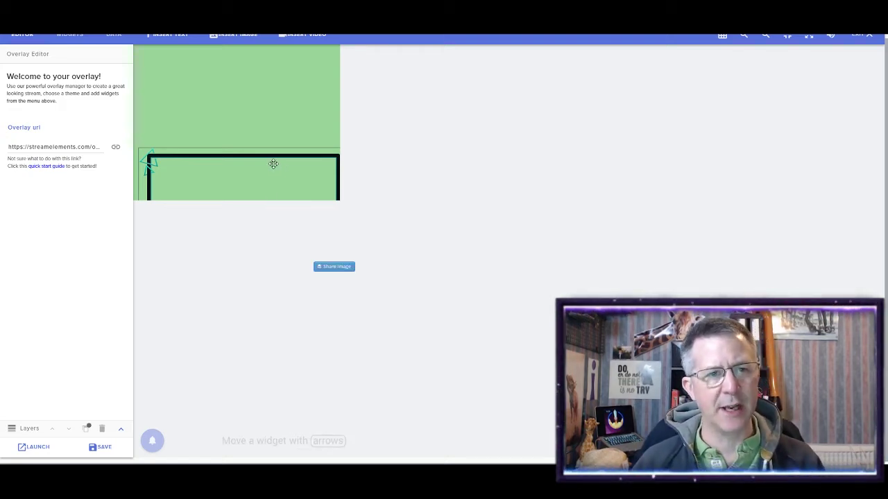
pyautogui.moveTo(273, 164); pyautogui.dragTo(268, 59)
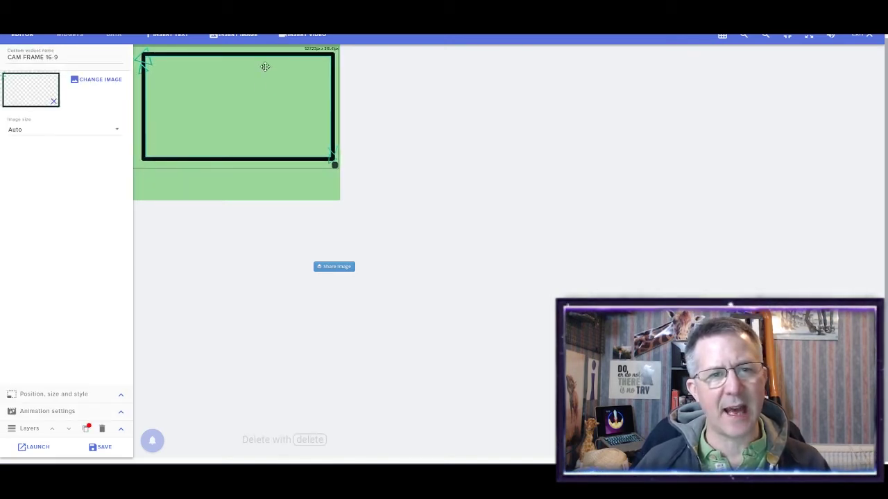
pyautogui.click(252, 185)
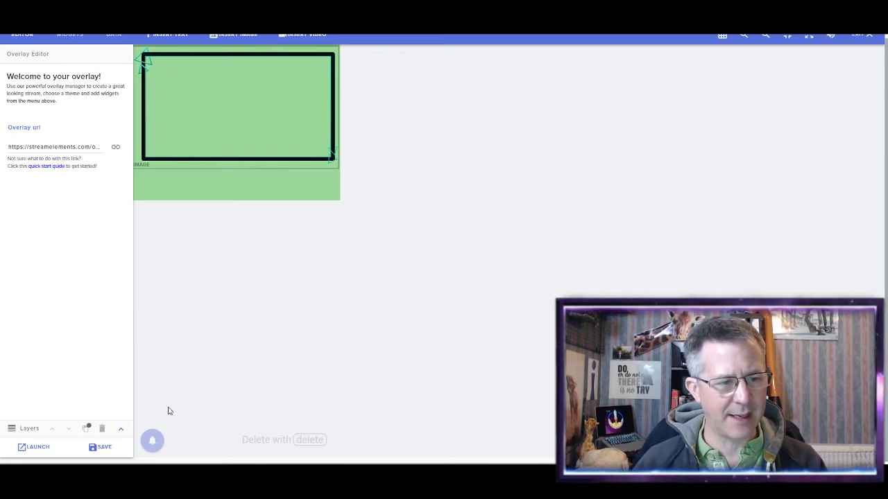
# Step: Unlock the UNDER CAM BAR layer and center the widget on the canvas
pyautogui.click(120, 430)
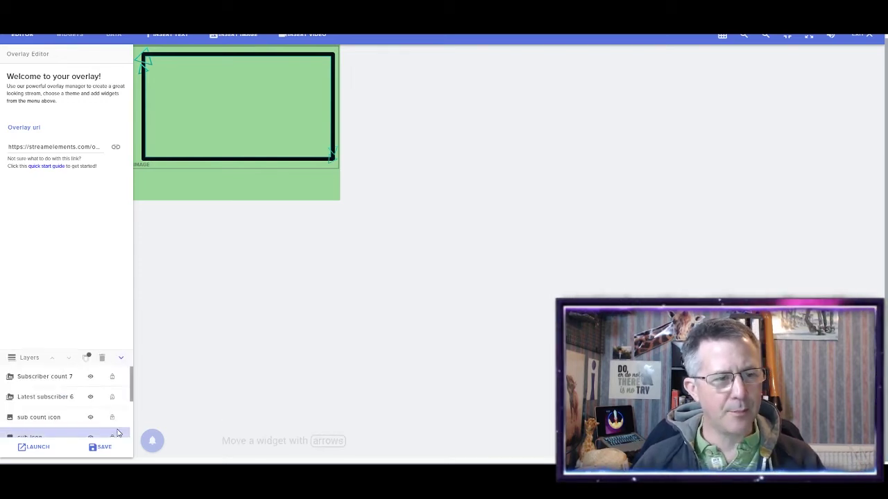
pyautogui.scroll(-3, 100, 420)
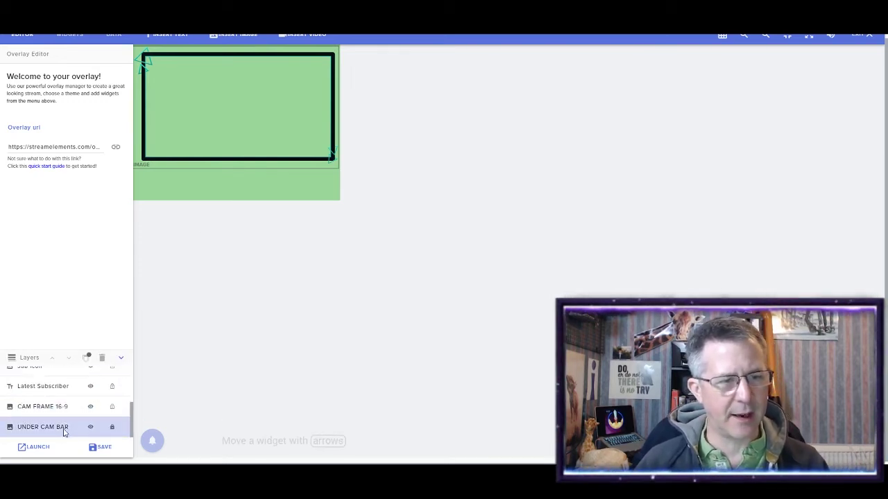
pyautogui.click(64, 429)
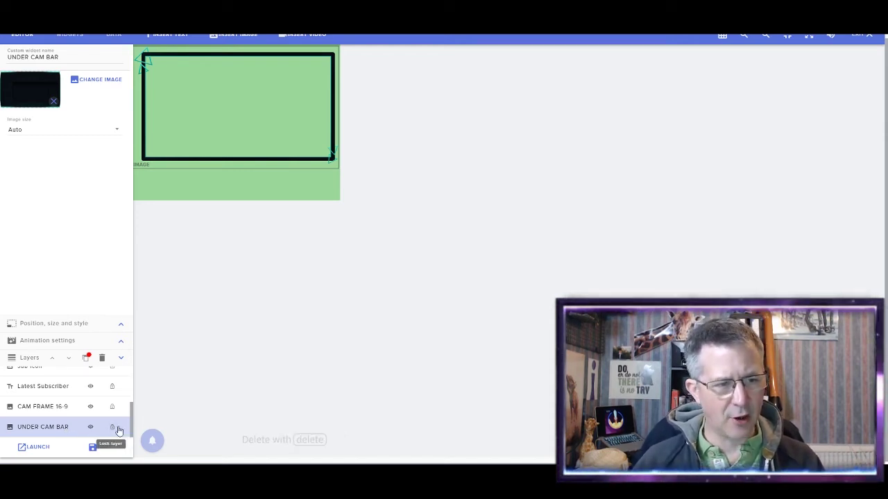
pyautogui.click(122, 325)
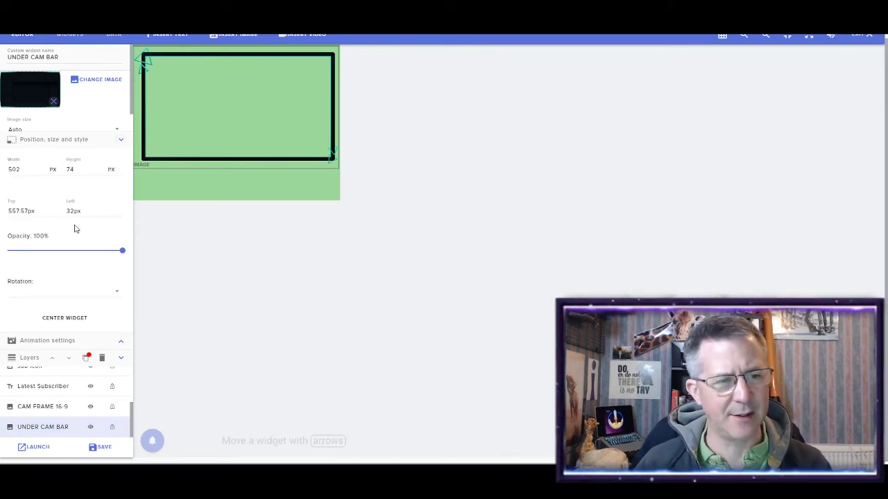
pyautogui.click(65, 319)
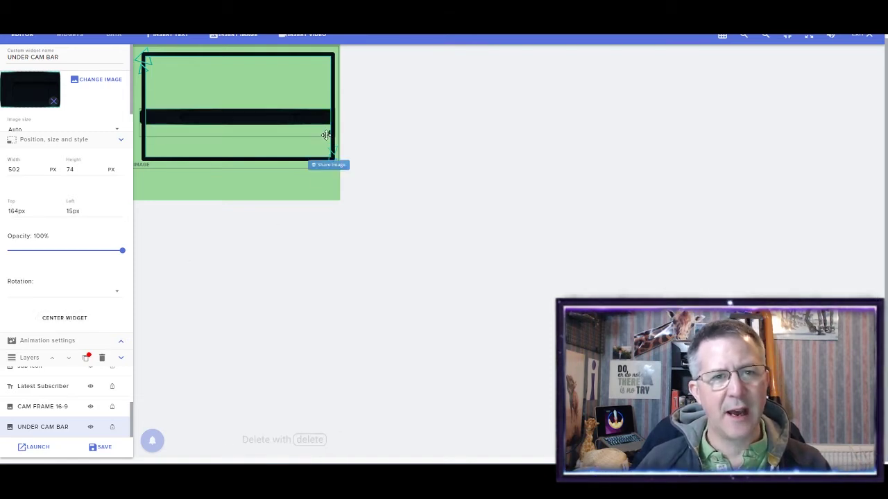
# Step: Shift the camera frame aside and place the UNDER CAM BAR near the lower edge of the canvas
pyautogui.moveTo(326, 138); pyautogui.dragTo(343, 153)
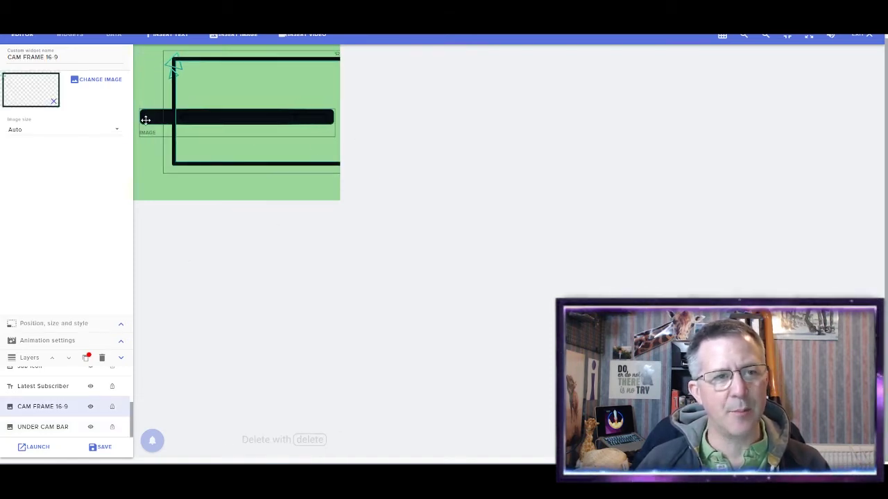
pyautogui.moveTo(145, 119); pyautogui.dragTo(147, 176)
# Step: Move the CAM FRAME 16-9 image back above the bar and nudge it left until it lies within the canvas
pyautogui.moveTo(226, 121); pyautogui.dragTo(202, 114)
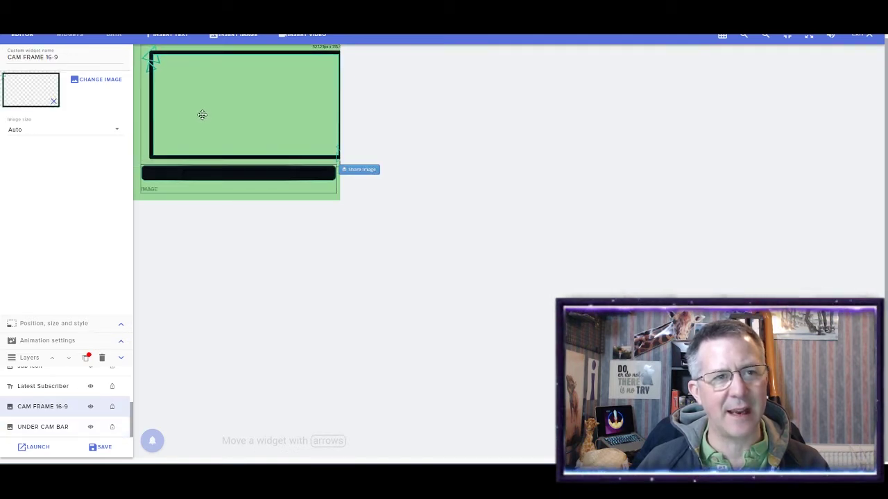
pyautogui.press('Left')
pyautogui.press('Left')
pyautogui.press('Left')
pyautogui.press('Left')
pyautogui.press('Left')
pyautogui.press('Left')
pyautogui.press('Left')
pyautogui.press('Left')
pyautogui.press('Left')
pyautogui.press('Left')
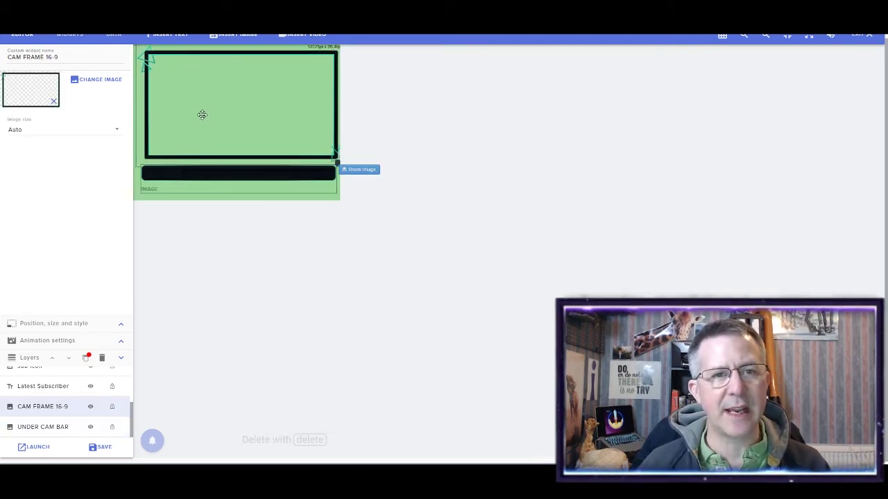
# Step: Nudge the UNDER CAM BAR image upward until it meets the lower edge of the camera frame
pyautogui.click(222, 174)
pyautogui.press('Up')
pyautogui.press('Up')
pyautogui.press('Up')
pyautogui.press('Up')
pyautogui.press('Up')
pyautogui.press('Up')
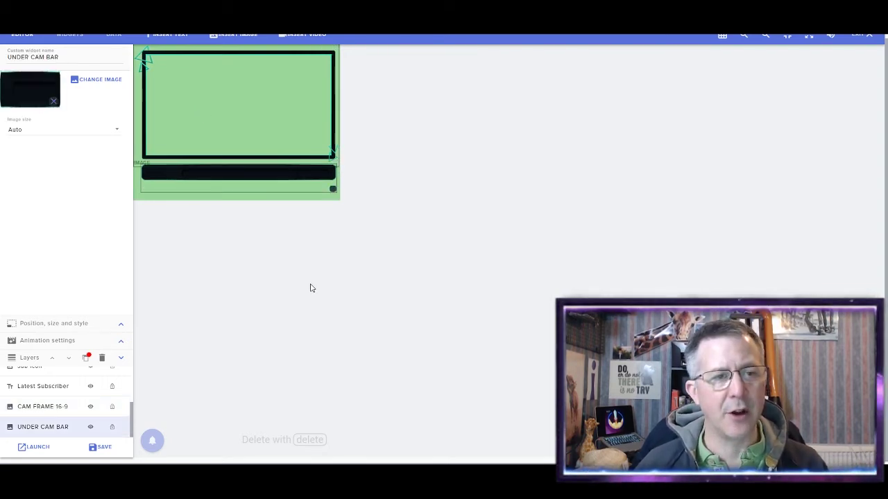
pyautogui.press('Up')
pyautogui.press('Up')
pyautogui.press('Up')
pyautogui.press('Up')
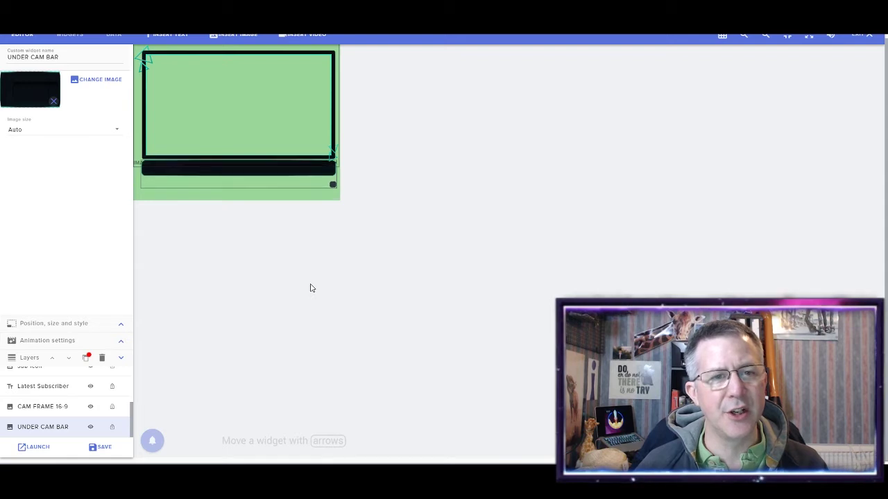
pyautogui.press('Up')
pyautogui.press('Up')
pyautogui.press('Up')
pyautogui.press('Up')
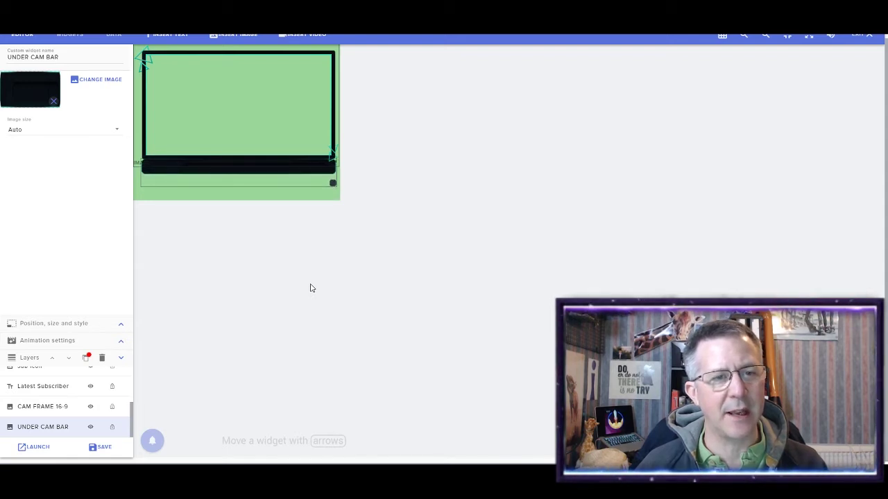
# Step: Bring the Latest Subscriber text onto the canvas by centering it and position it at the left end of the bar
pyautogui.click(44, 388)
pyautogui.click(120, 307)
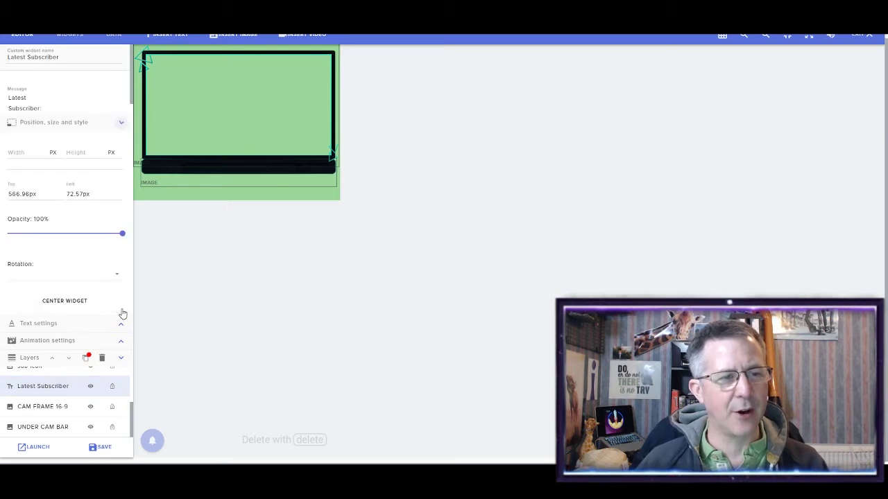
pyautogui.click(65, 302)
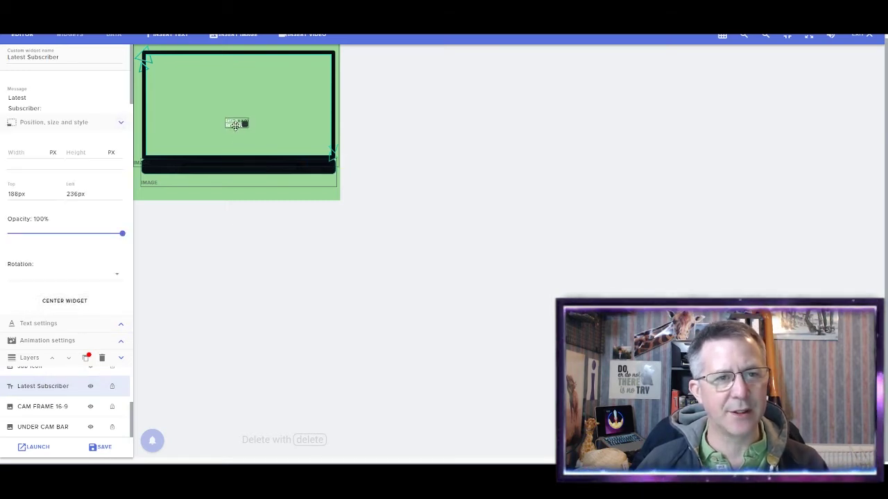
pyautogui.moveTo(235, 122); pyautogui.dragTo(160, 169)
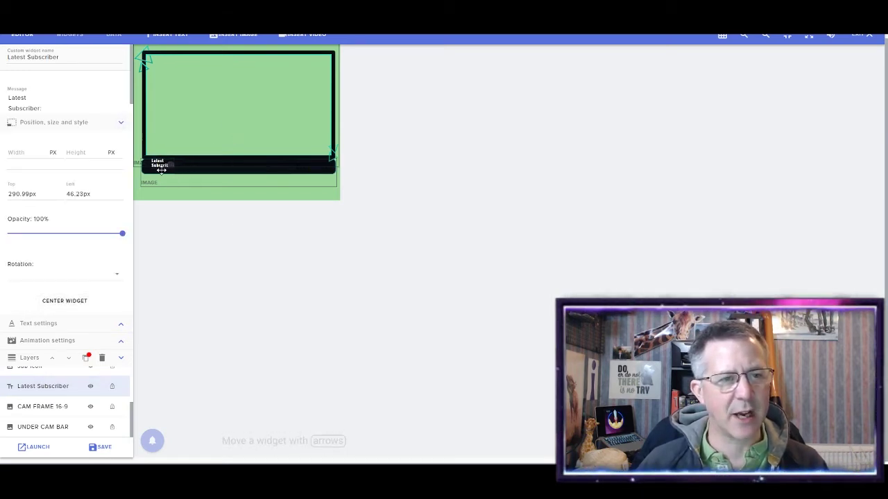
pyautogui.click(160, 170)
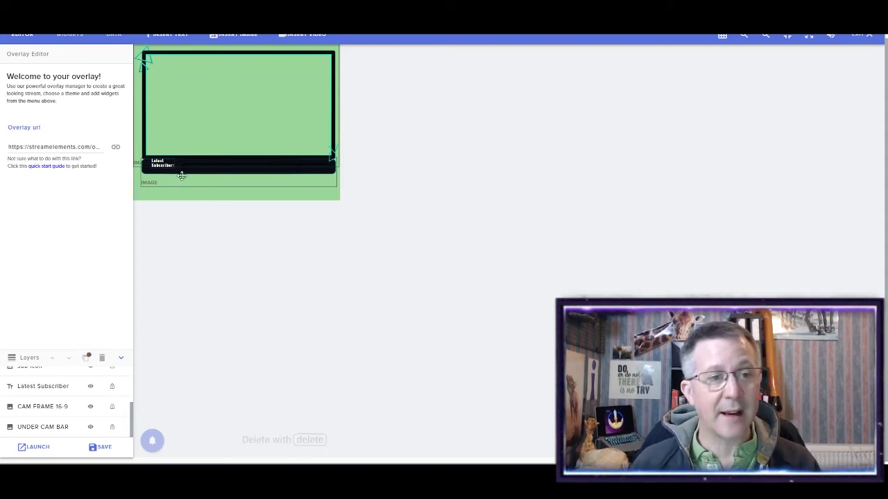
pyautogui.click(164, 164)
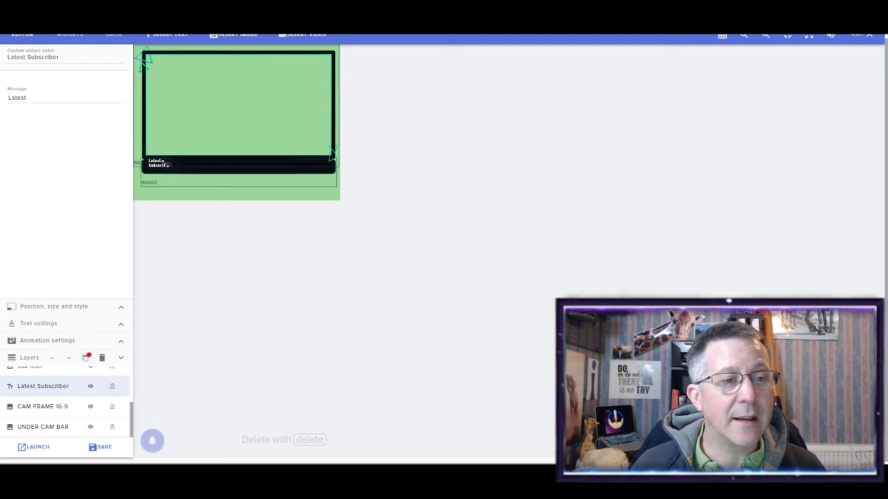
pyautogui.moveTo(163, 160); pyautogui.dragTo(165, 163)
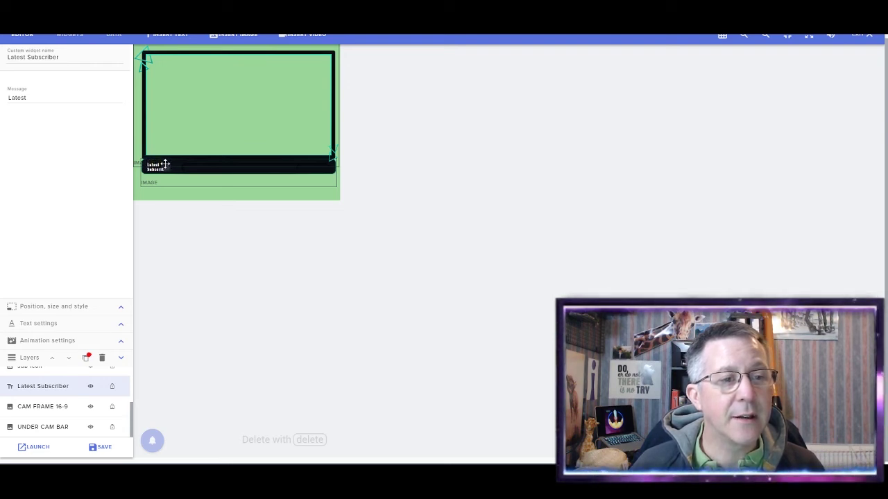
# Step: Shift the Latest Subscriber text right along the bar, leaving room for the star icon at the bar's left end
pyautogui.press('Left')
pyautogui.press('Left')
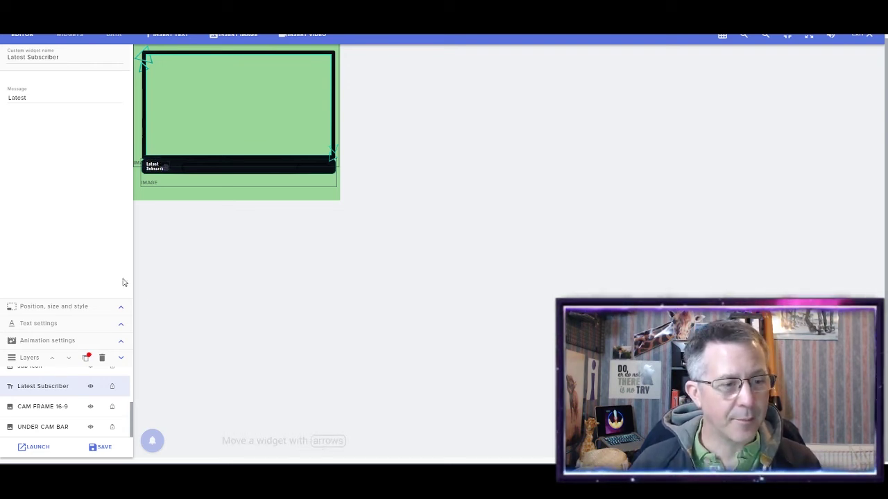
pyautogui.click(49, 373)
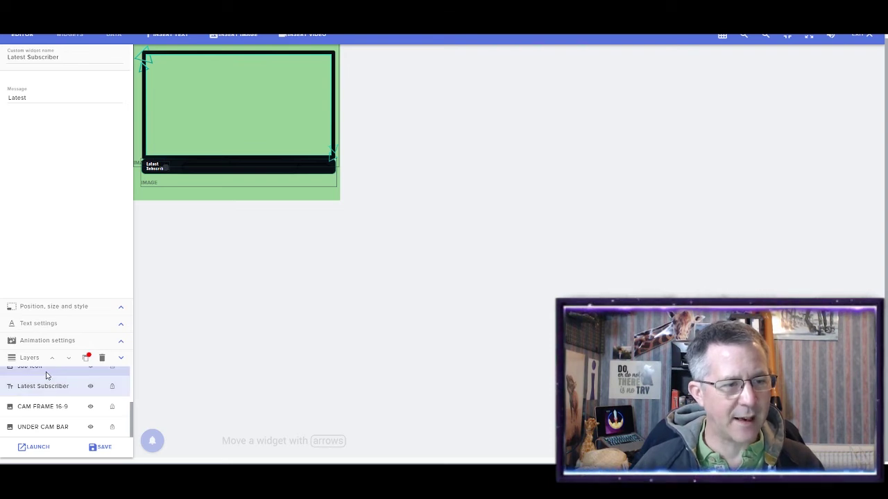
pyautogui.scroll(3, 65, 381)
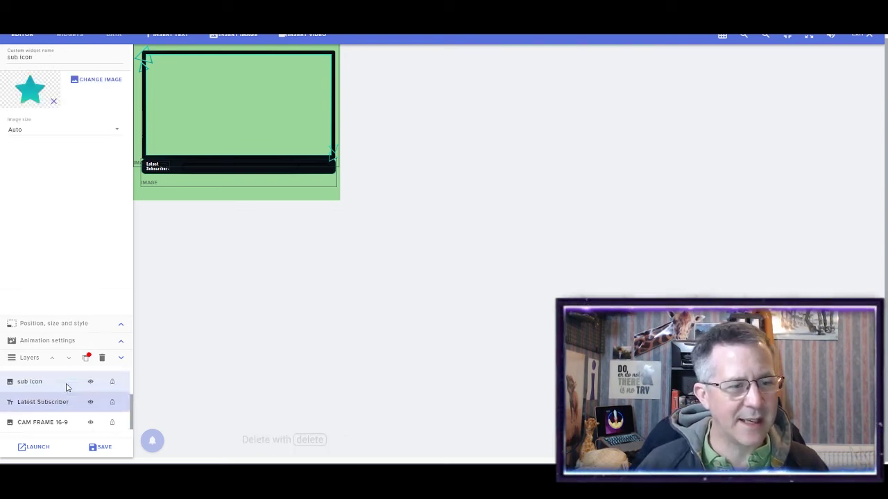
pyautogui.scroll(-2, 66, 389)
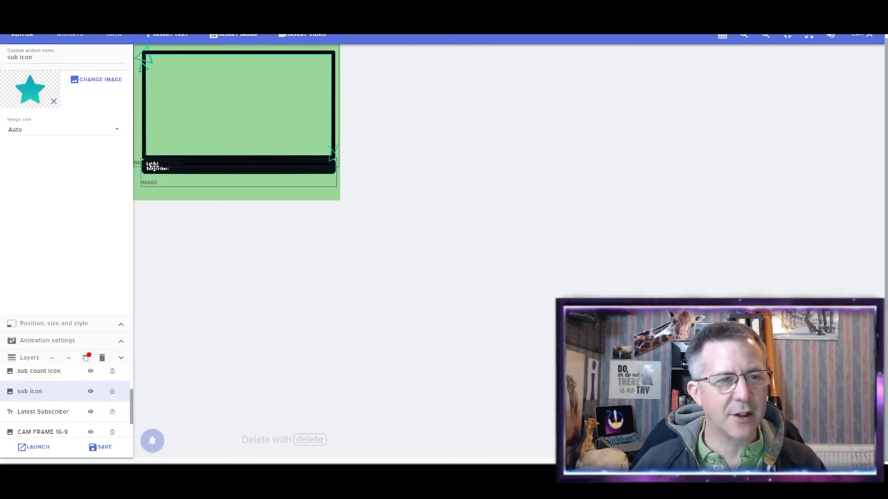
pyautogui.click(154, 166)
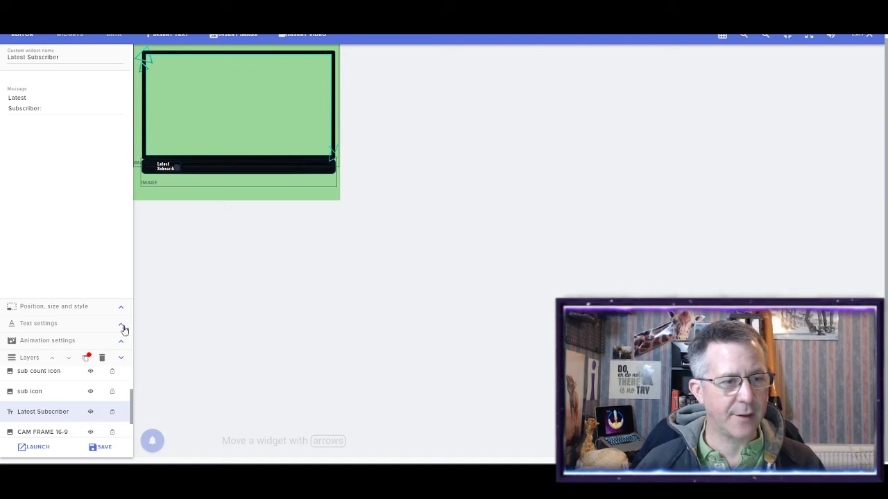
# Step: Bring the sub icon onto the canvas by centering it and place it left of the Latest Subscriber text, at top 291 px, left 27 px
pyautogui.click(45, 394)
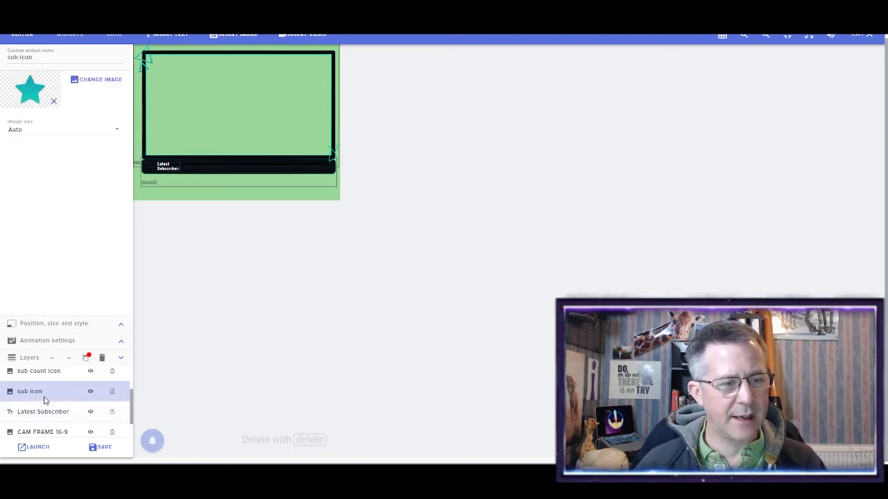
pyautogui.click(121, 326)
pyautogui.click(62, 318)
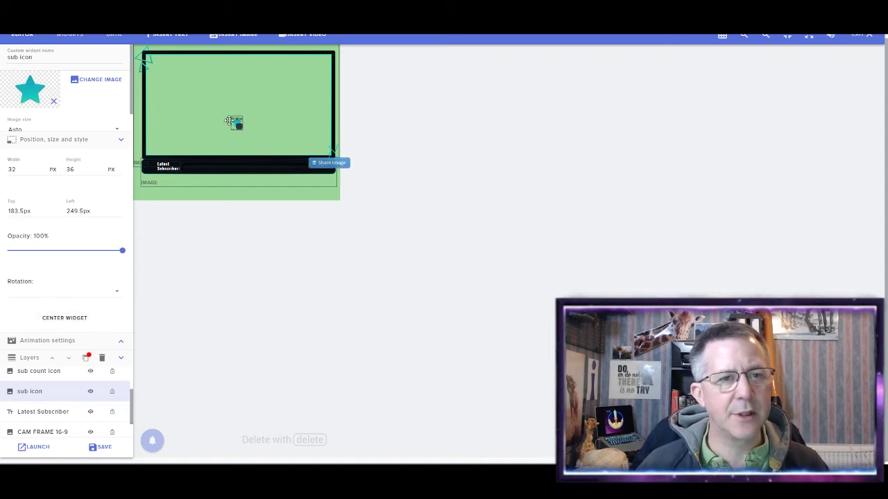
pyautogui.moveTo(228, 121); pyautogui.dragTo(149, 160)
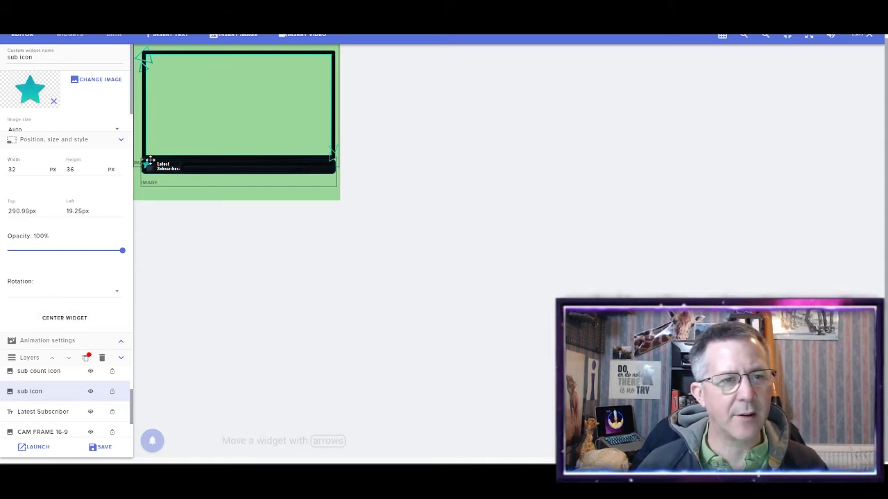
pyautogui.press('Right')
pyautogui.press('Right')
pyautogui.press('Right')
pyautogui.press('Right')
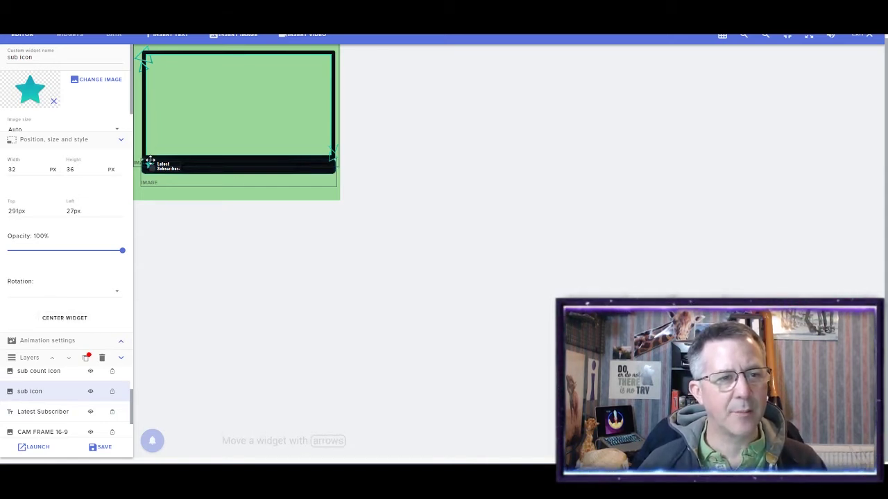
pyautogui.click(231, 154)
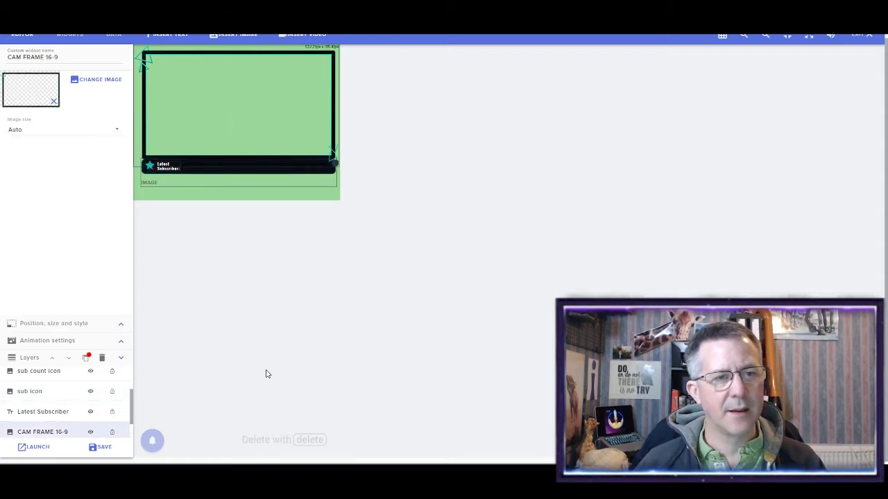
# Step: Center the sub count icon on the canvas and move it onto the right part of the bar, at about top 291 px, left 333 px
pyautogui.click(41, 378)
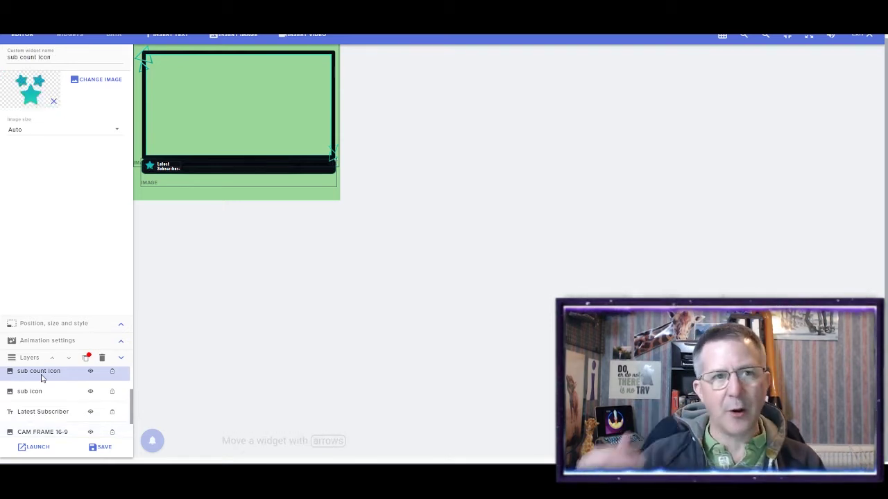
pyautogui.click(119, 327)
pyautogui.click(64, 316)
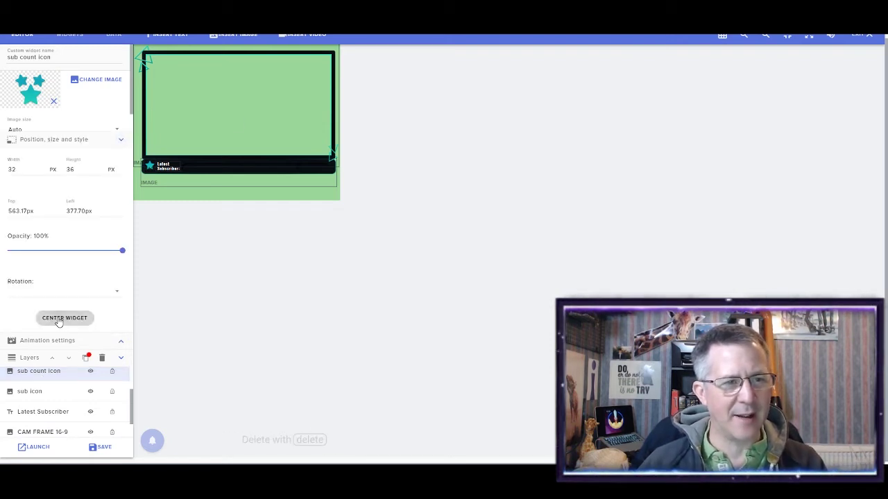
pyautogui.moveTo(237, 123); pyautogui.dragTo(268, 161)
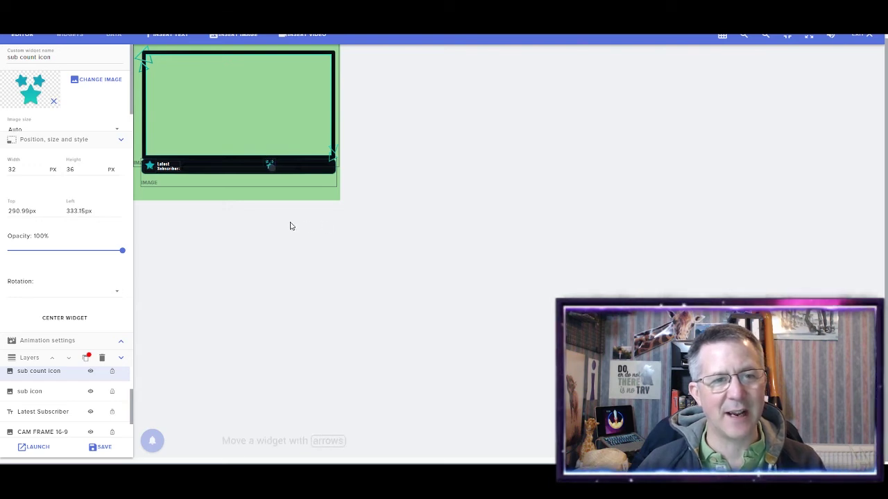
pyautogui.click(276, 200)
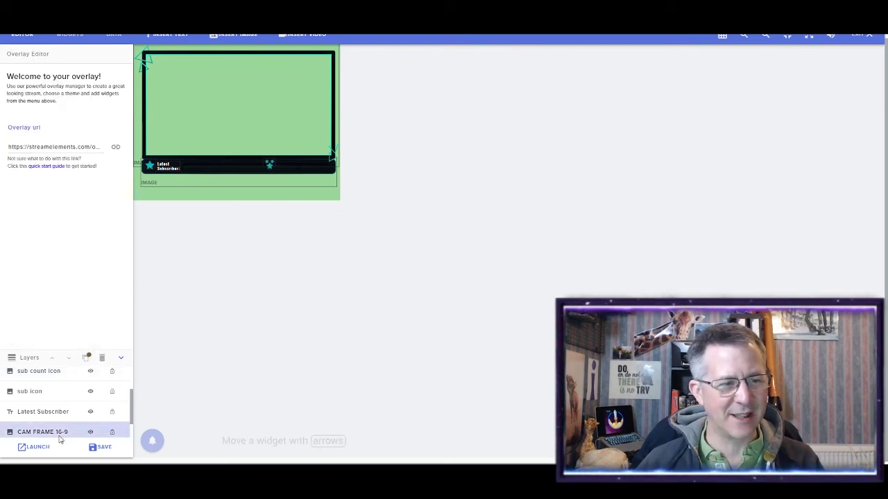
# Step: Center the Latest subscriber 6 name widget and place it beside the Latest Subscriber text, at top 304 px, left 126 px
pyautogui.scroll(3, 55, 399)
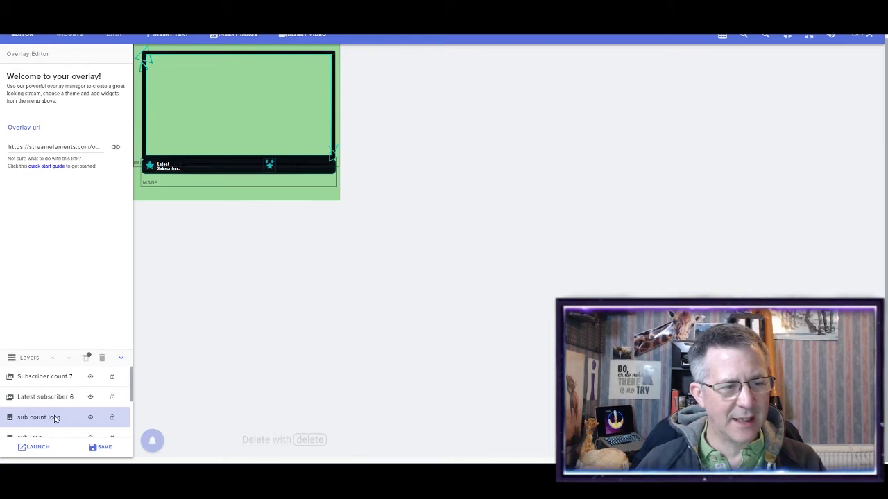
pyautogui.click(55, 417)
pyautogui.click(56, 396)
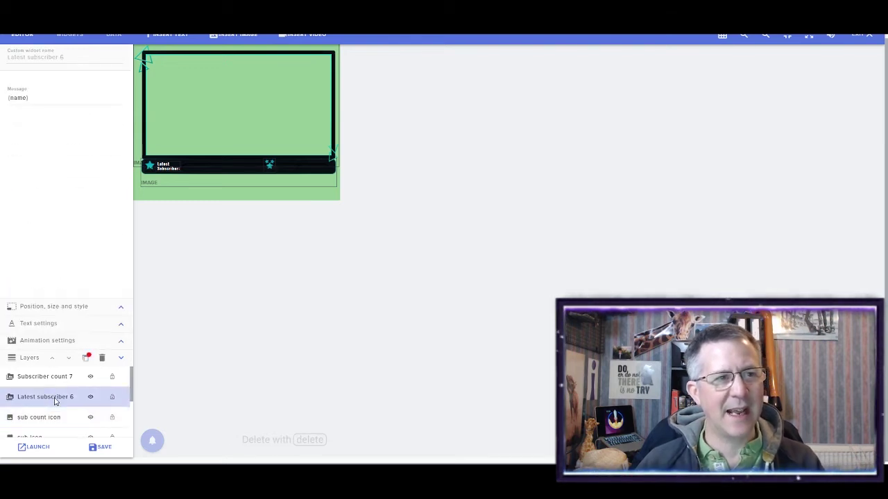
pyautogui.click(118, 310)
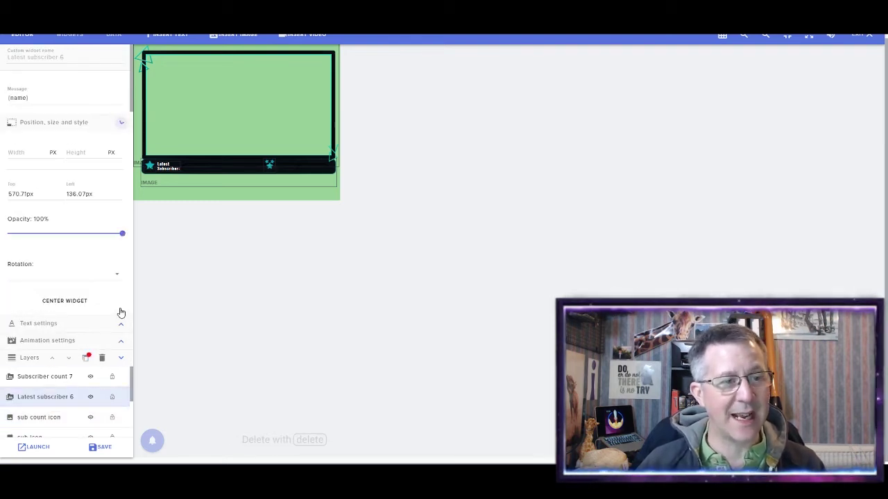
pyautogui.click(65, 300)
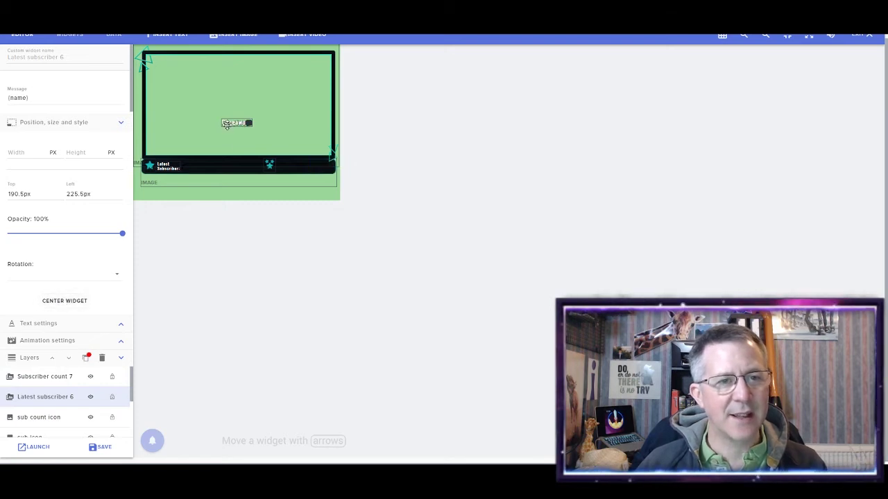
pyautogui.moveTo(228, 124); pyautogui.dragTo(198, 167)
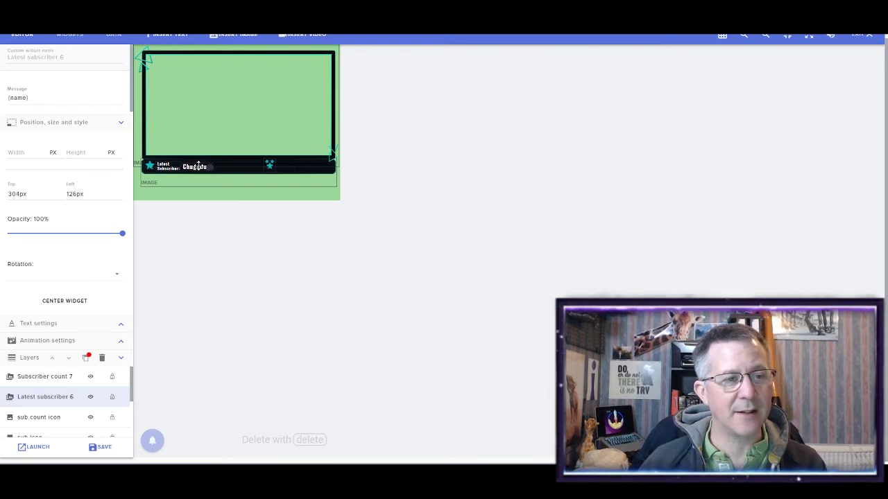
# Step: Center the Subscriber count 7 widget and place it beside the sub count icon, at top 299 px, left 372 px
pyautogui.keyDown('shift'); pyautogui.click(82, 375); pyautogui.keyUp('shift')
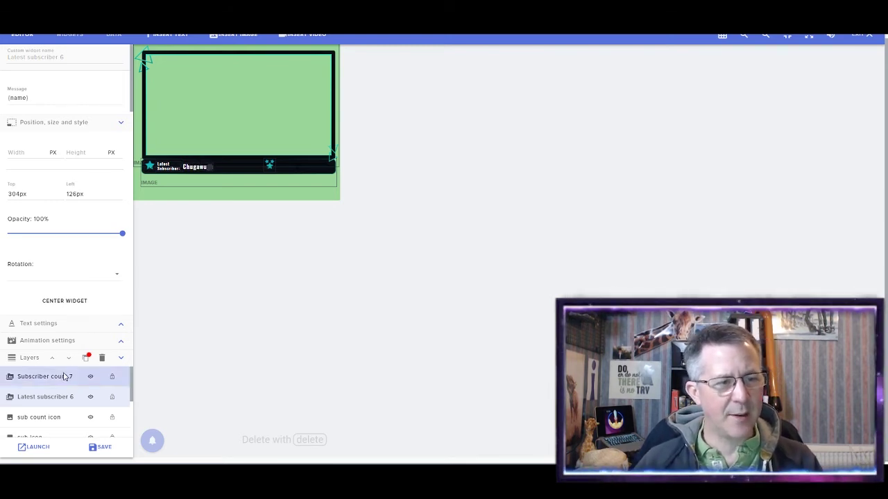
pyautogui.click(64, 376)
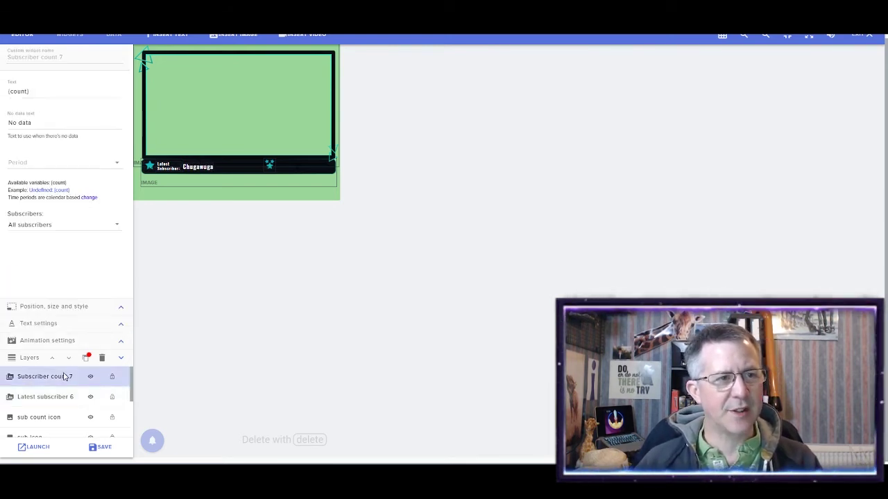
pyautogui.click(119, 310)
pyautogui.click(64, 301)
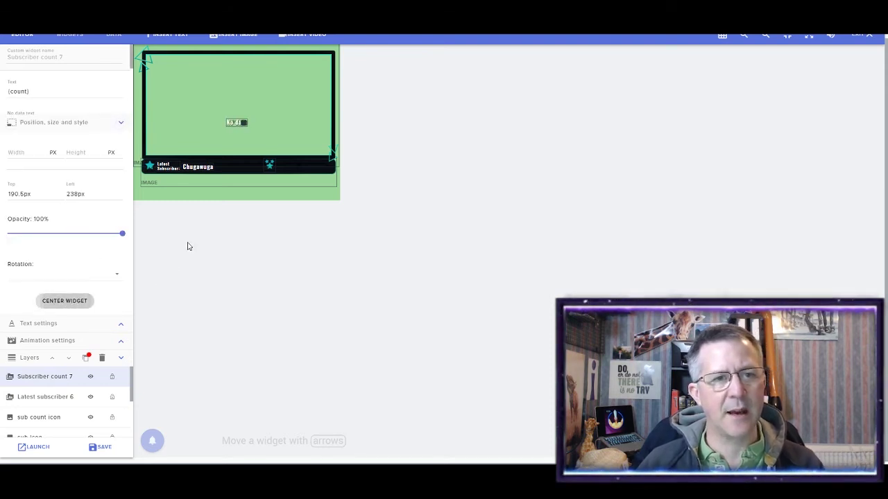
pyautogui.moveTo(235, 123); pyautogui.dragTo(292, 164)
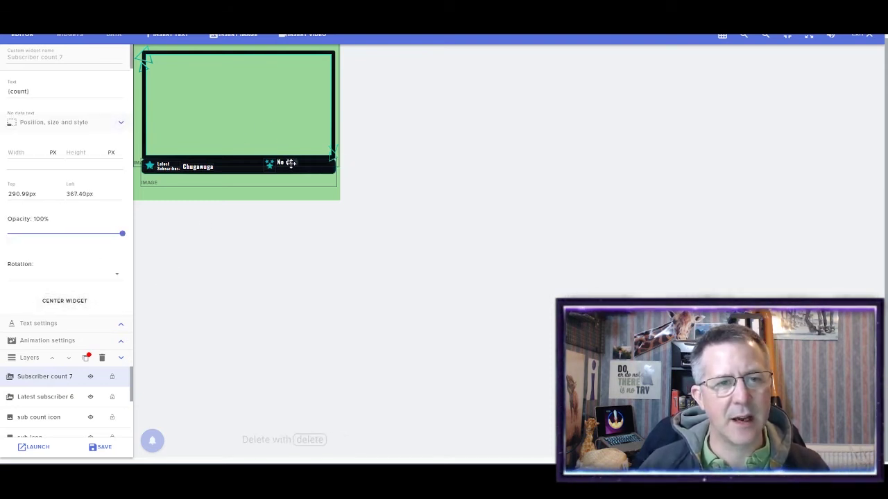
pyautogui.moveTo(291, 163); pyautogui.dragTo(291, 164)
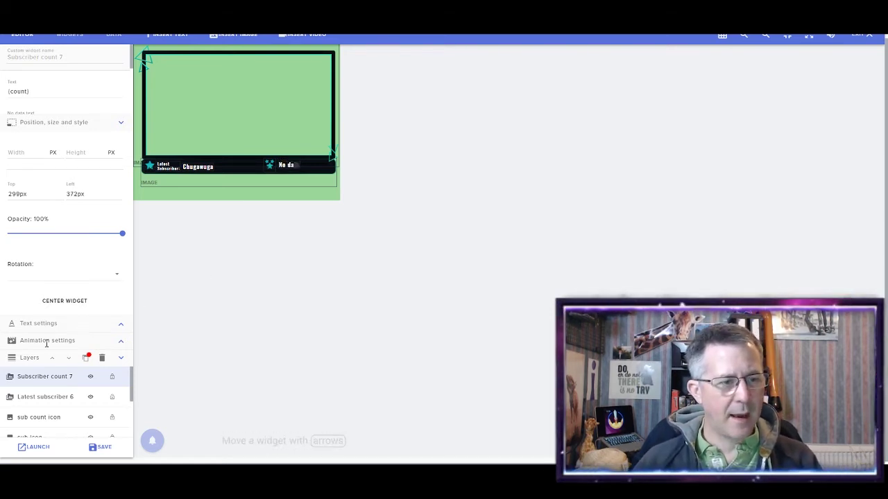
# Step: Look through the overlay's layers and save the arranged widgets
pyautogui.scroll(1, 80, 389)
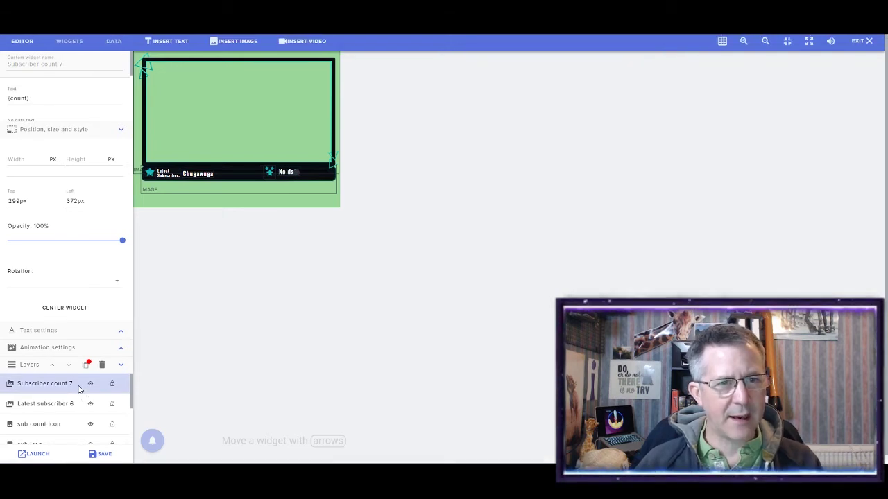
pyautogui.scroll(-2, 80, 390)
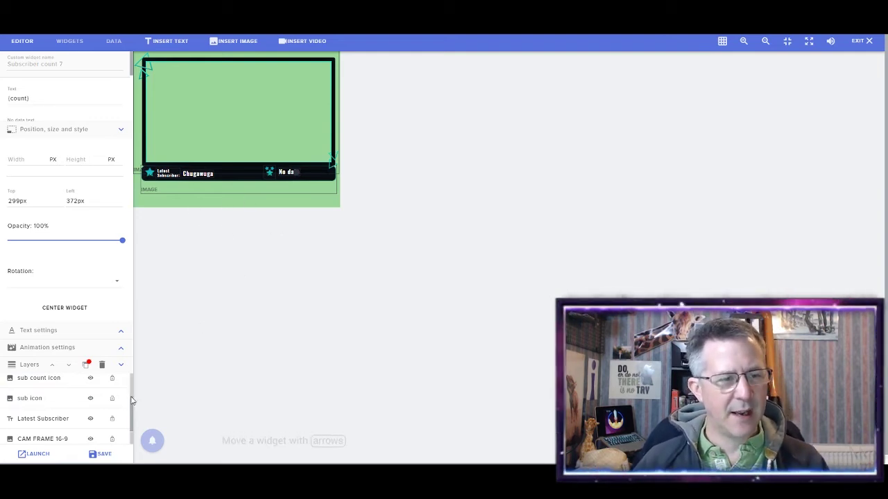
pyautogui.scroll(2, 73, 392)
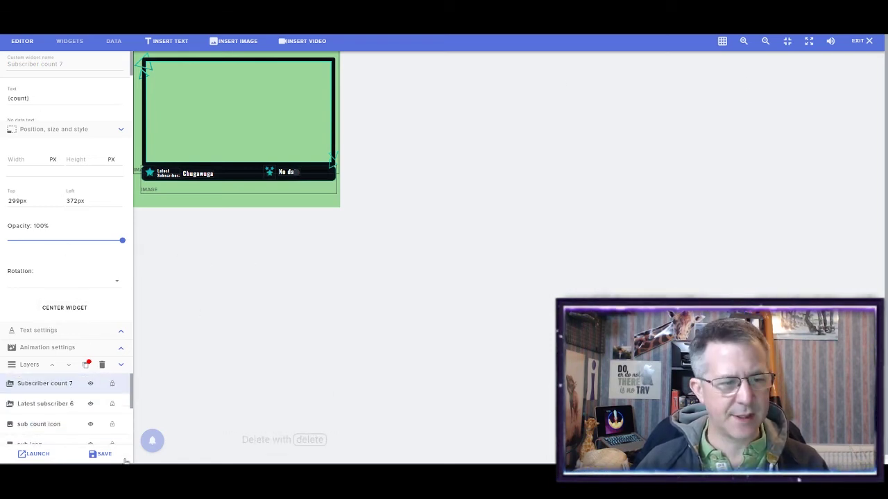
pyautogui.click(101, 454)
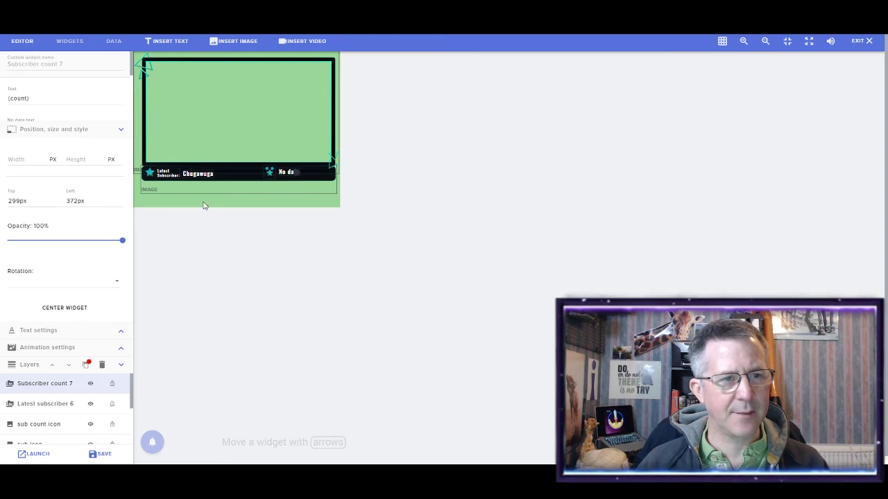
# Step: Check the size and position values of the CAM FRAME 16-9 image
pyautogui.click(226, 105)
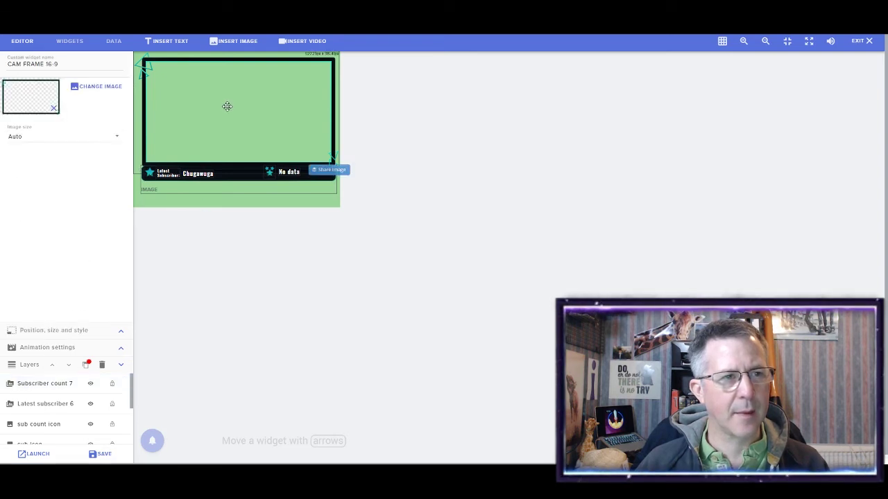
pyautogui.click(119, 336)
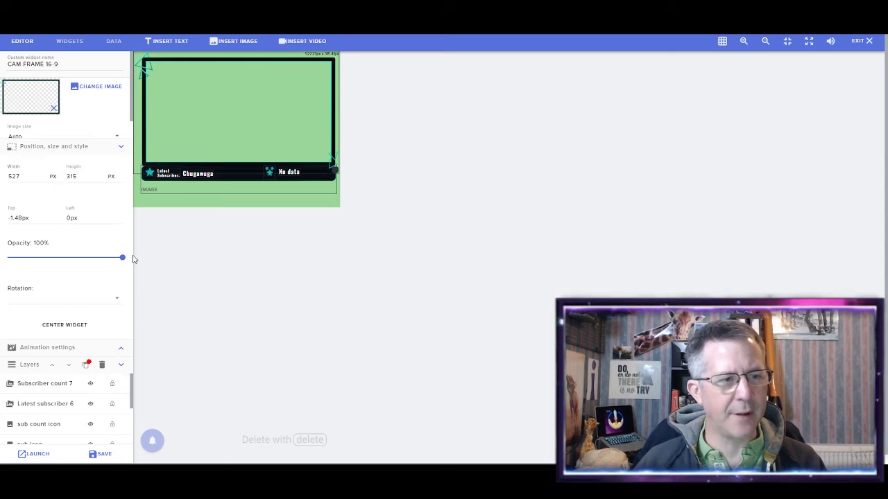
pyautogui.click(209, 209)
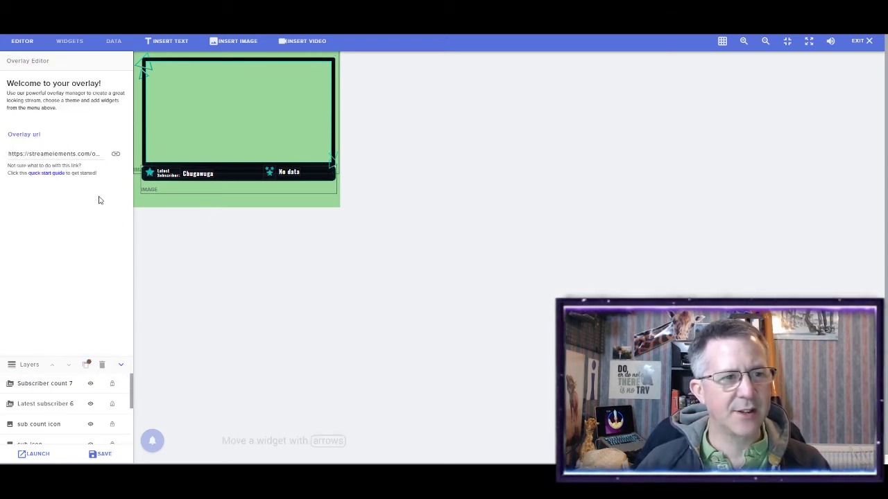
# Step: Collapse the layer list, save the overlay again and exit the editor to the overlay list
pyautogui.click(121, 367)
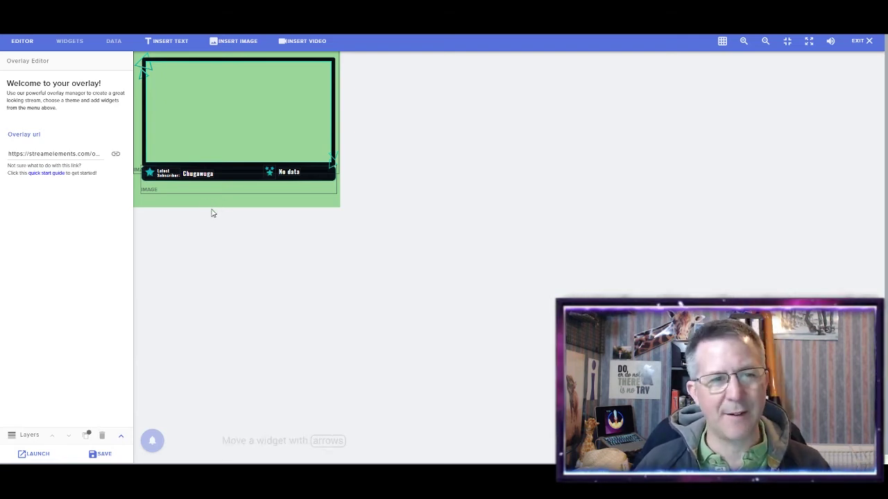
pyautogui.click(110, 461)
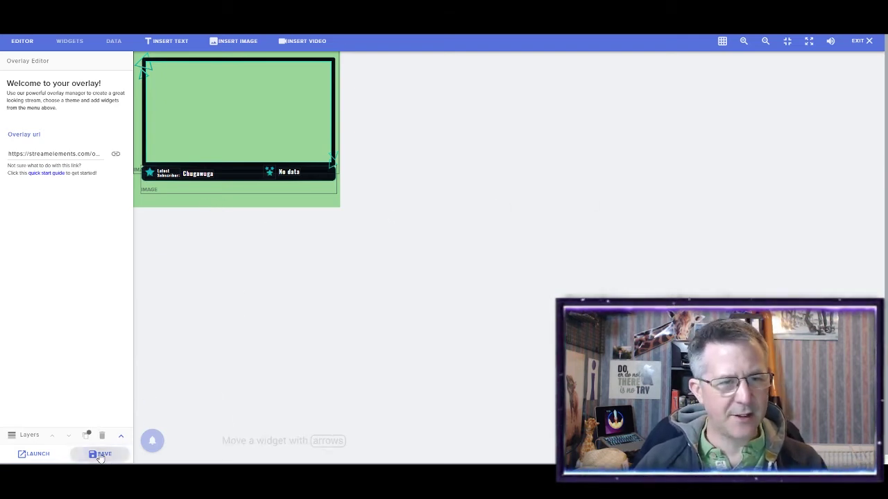
pyautogui.click(866, 43)
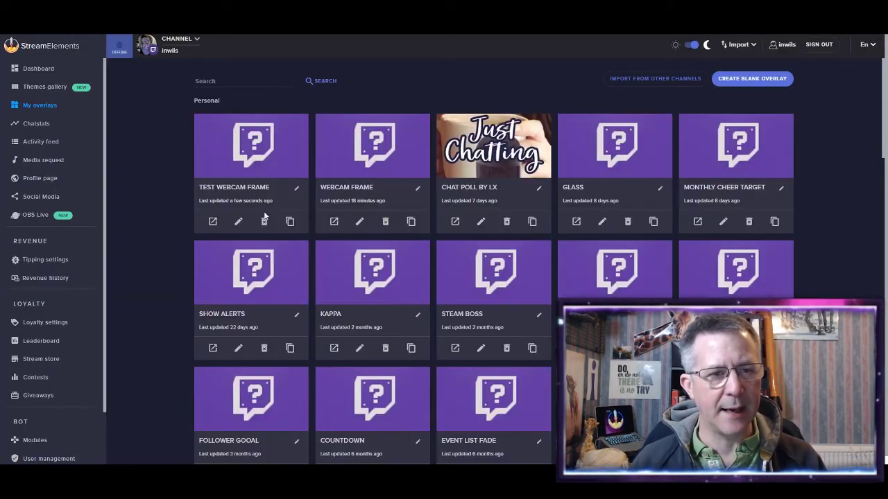
# Step: Set the custom resolution height of the TEST webcam Frame overlay to 370 px and submit the change
pyautogui.click(297, 187)
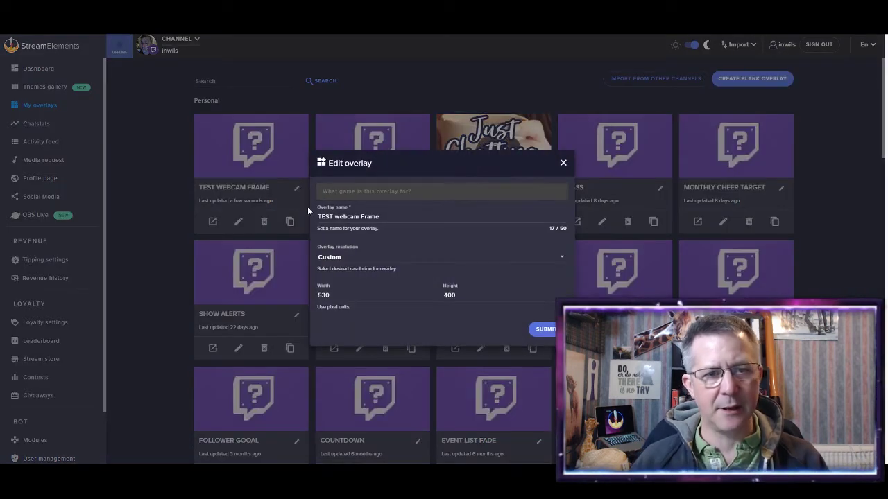
pyautogui.doubleClick(448, 296)
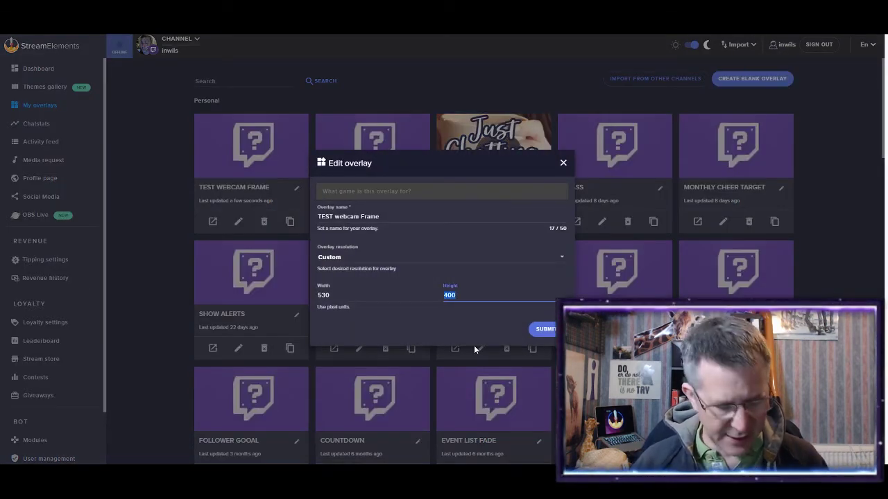
pyautogui.write('370')
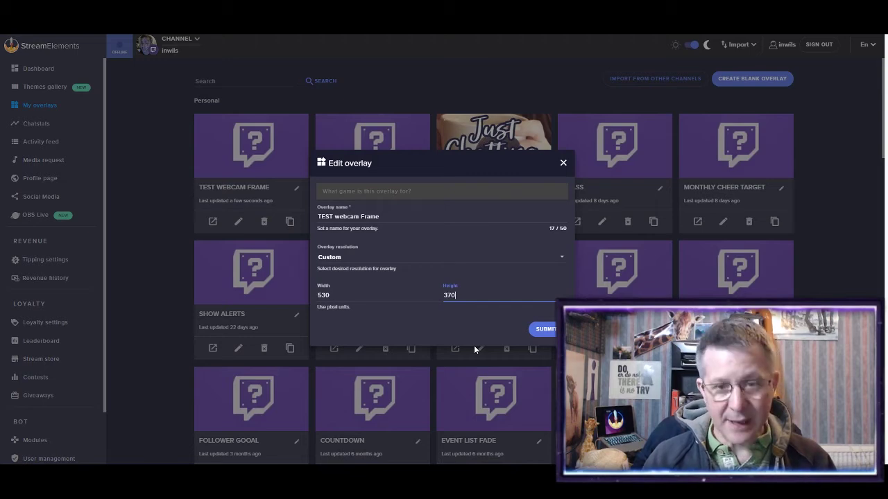
pyautogui.click(548, 332)
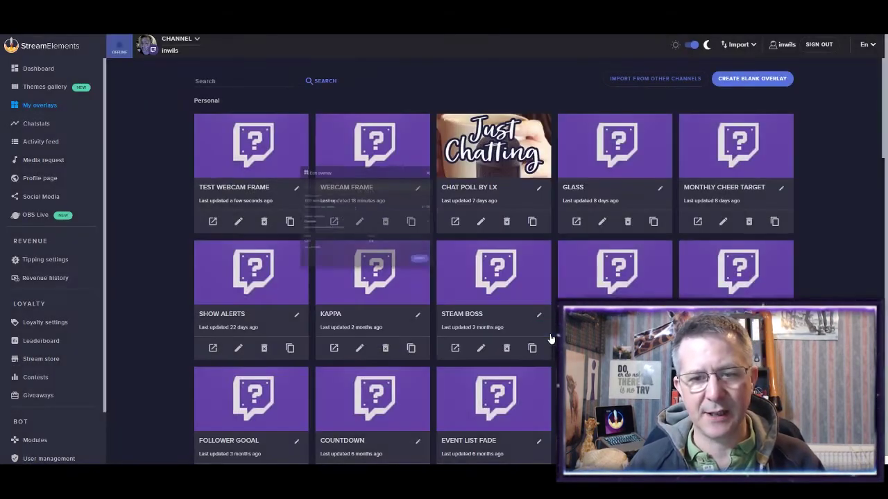
# Step: Copy the overlay URL from the TEST webcam Frame editor and move the webcam frame source down and to the right in the stream scene
pyautogui.click(239, 225)
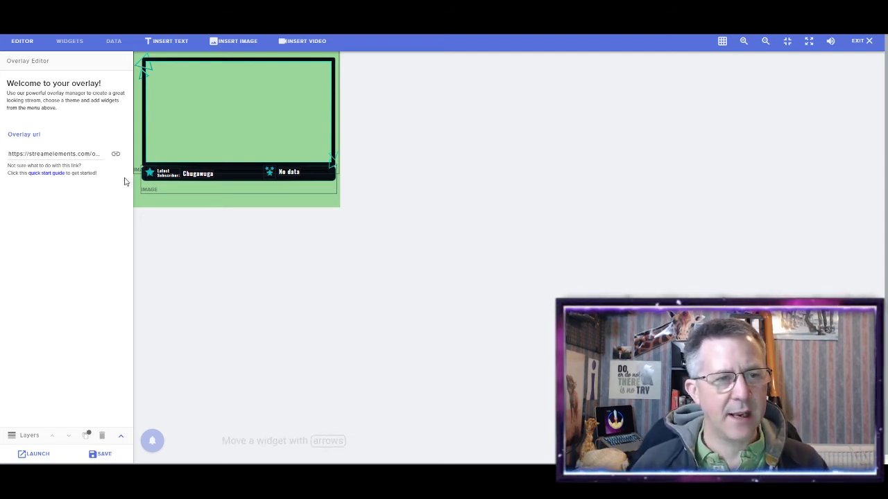
pyautogui.click(116, 158)
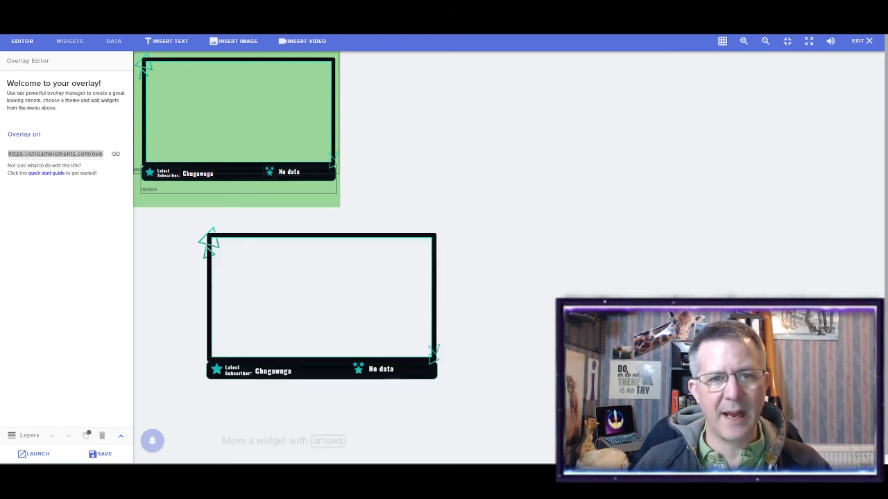
pyautogui.moveTo(322, 306); pyautogui.dragTo(385, 344)
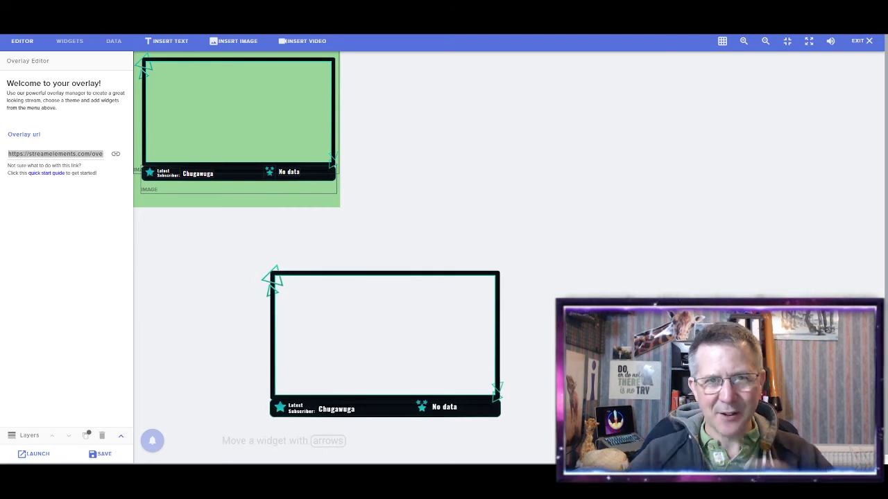